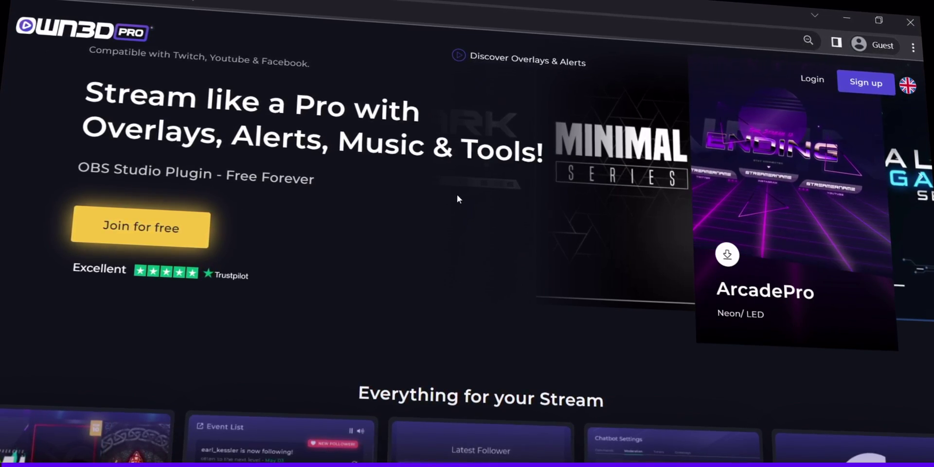
Scroll down the OWN3D Pro homepage in the browser
scroll(371, 192, down, 5)
Browse the OWN3D Pro overlays collection and preview the Darkmode overlay
scroll(75, 148, down, 3)
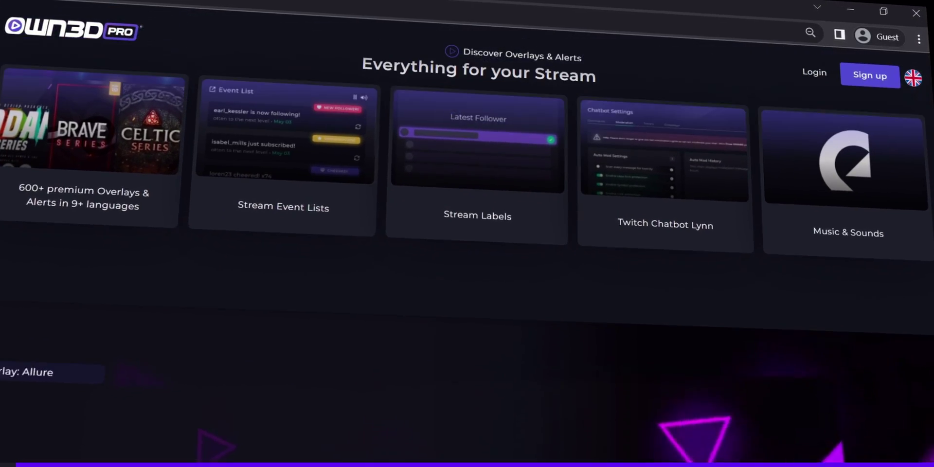
scroll(75, 148, up, 1)
scroll(240, 170, up, 5)
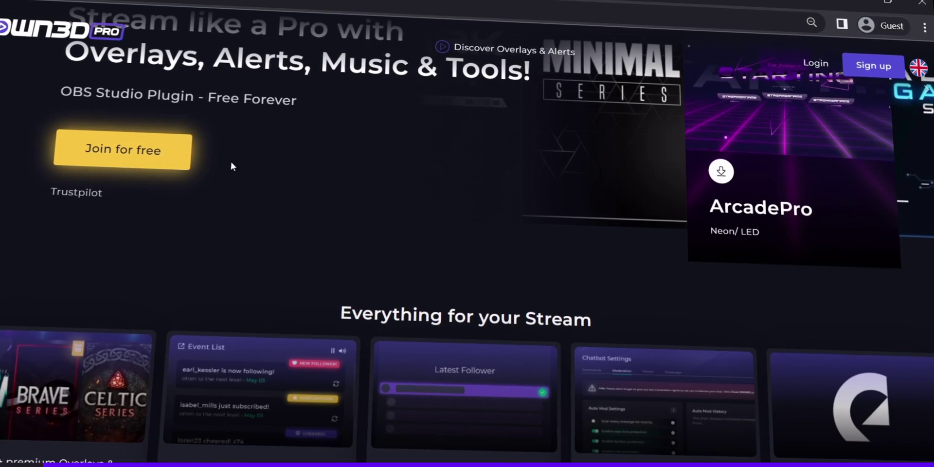
scroll(913, 378, down, 5)
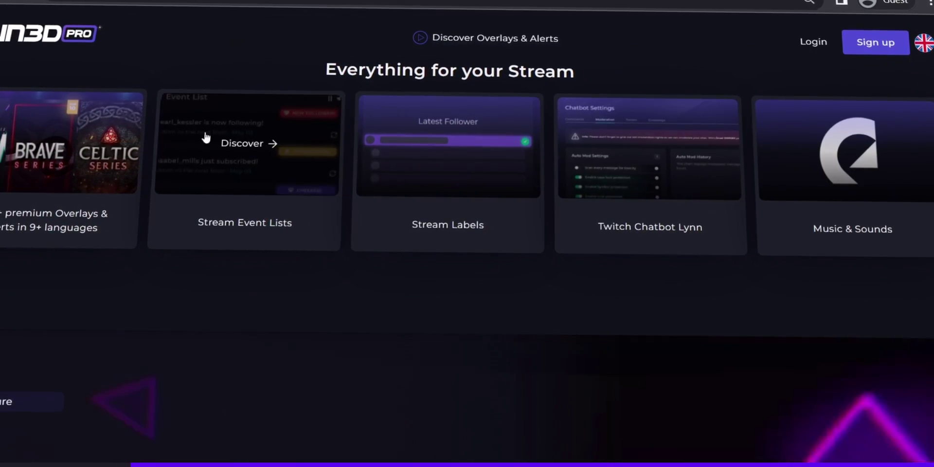
scroll(93, 229, down, 1)
click(98, 209)
click(118, 234)
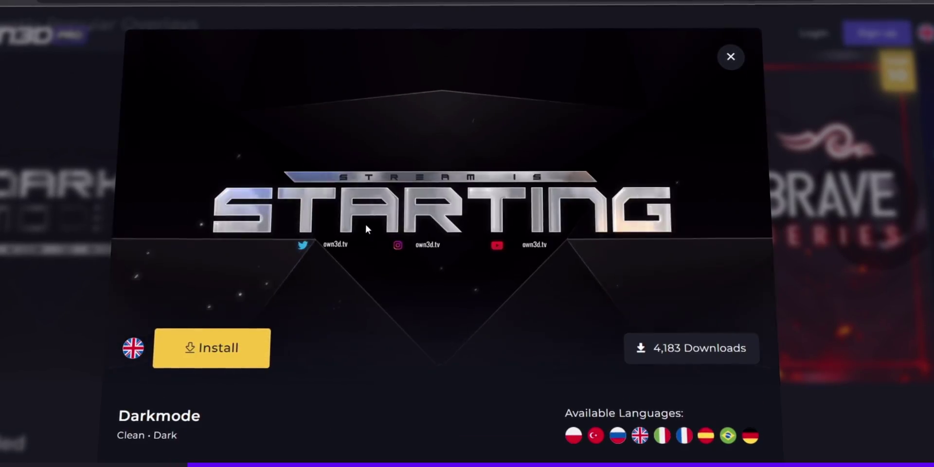
click(919, 190)
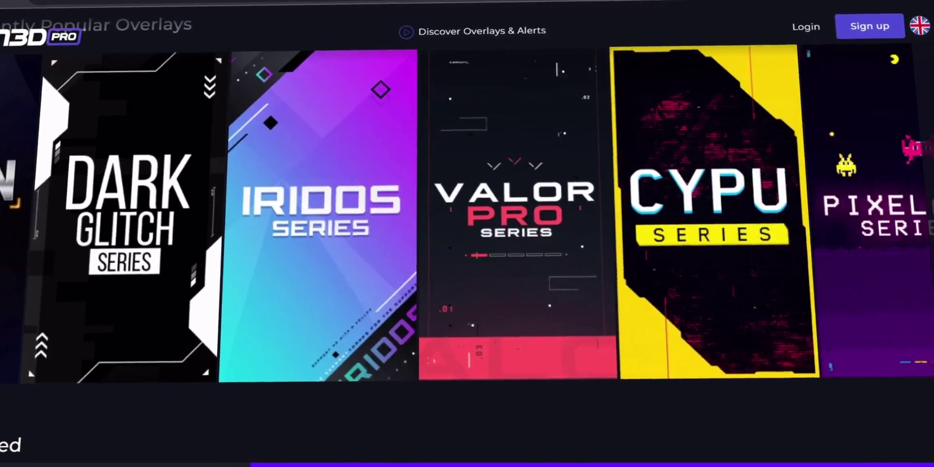
Preview the NinjaParty and NYZE overlay details
scroll(467, 233, down, 5)
scroll(466, 233, up, 3)
click(146, 228)
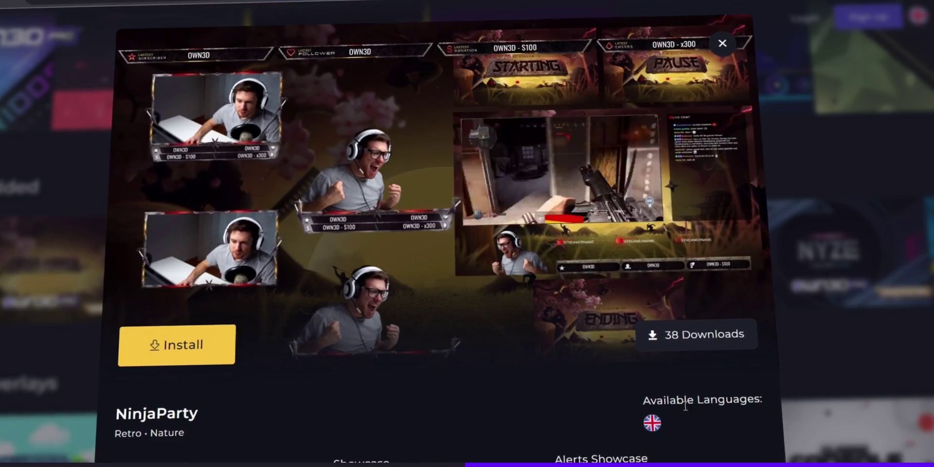
click(204, 16)
click(891, 267)
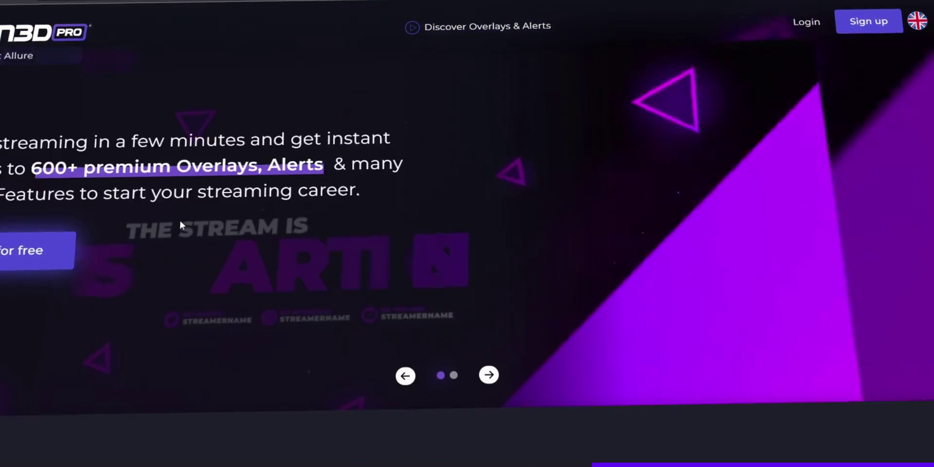
scroll(179, 224, down, 20)
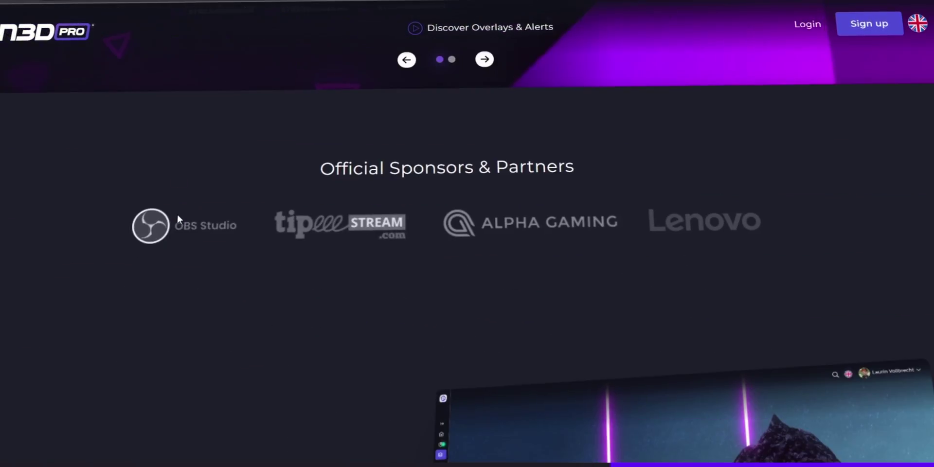
scroll(184, 234, down, 15)
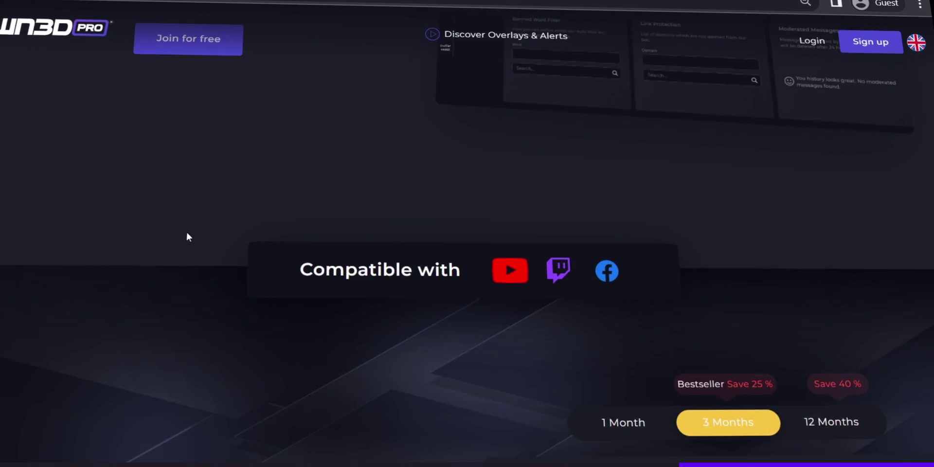
scroll(551, 220, up, 3)
Review the 12-month Pro plan pricing
click(840, 347)
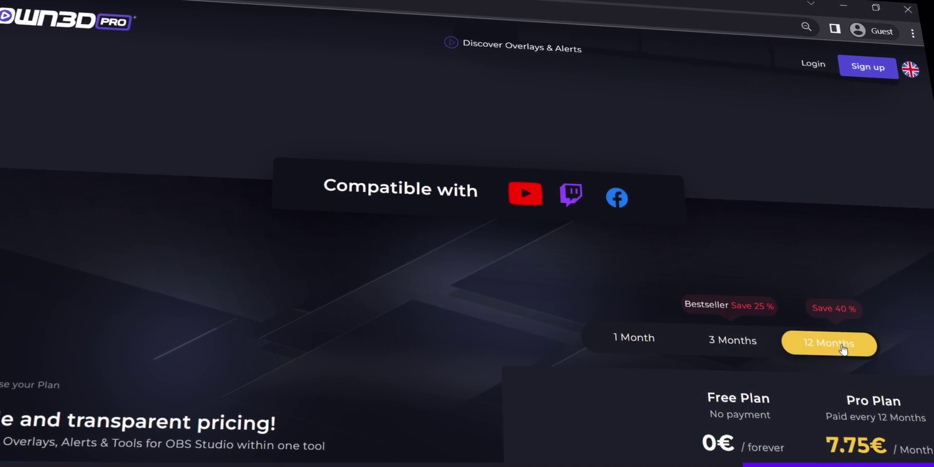
scroll(836, 346, down, 3)
scroll(811, 272, down, 1)
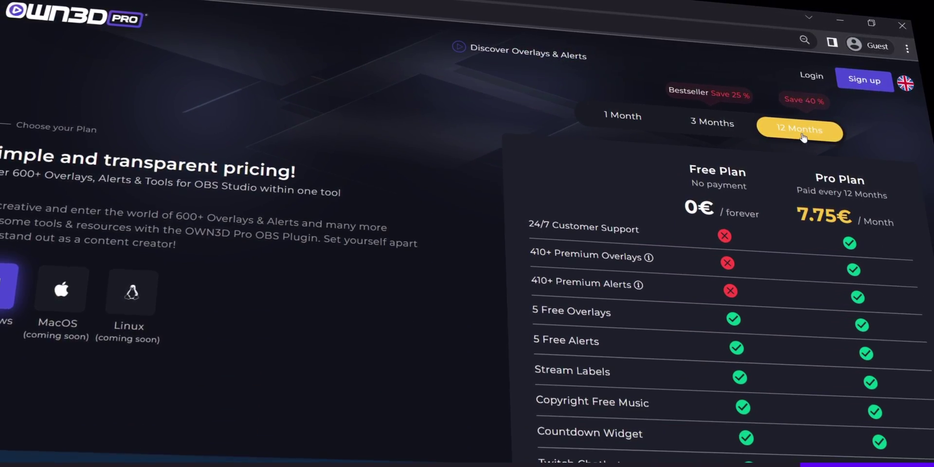
scroll(879, 255, down, 3)
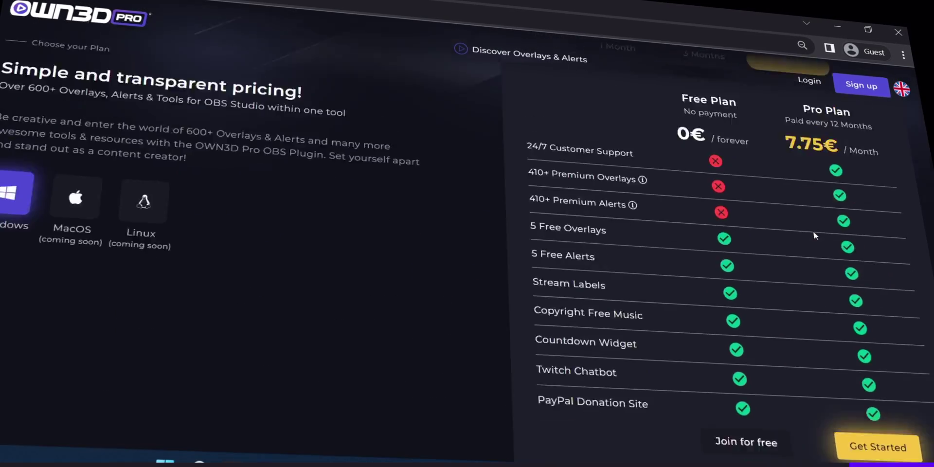
scroll(826, 244, up, 5)
Switch to the 3-month Pro plan pricing and compare
click(720, 197)
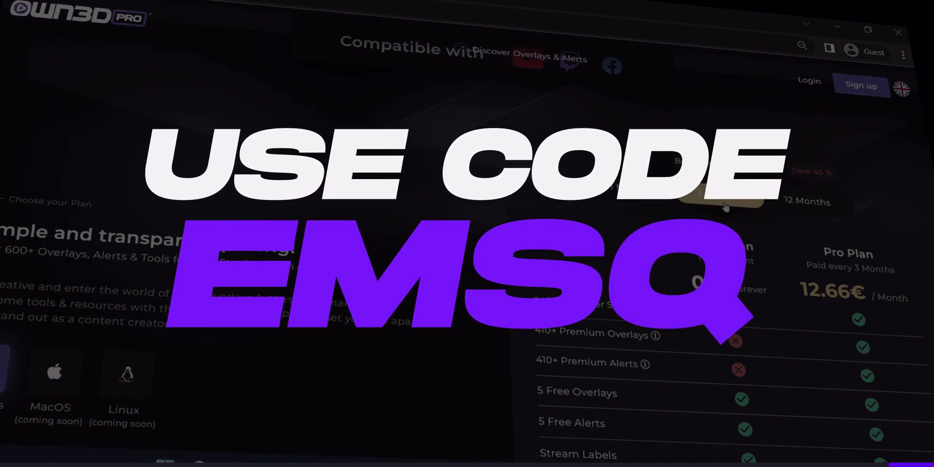
scroll(728, 200, up, 10)
scroll(631, 404, down, 15)
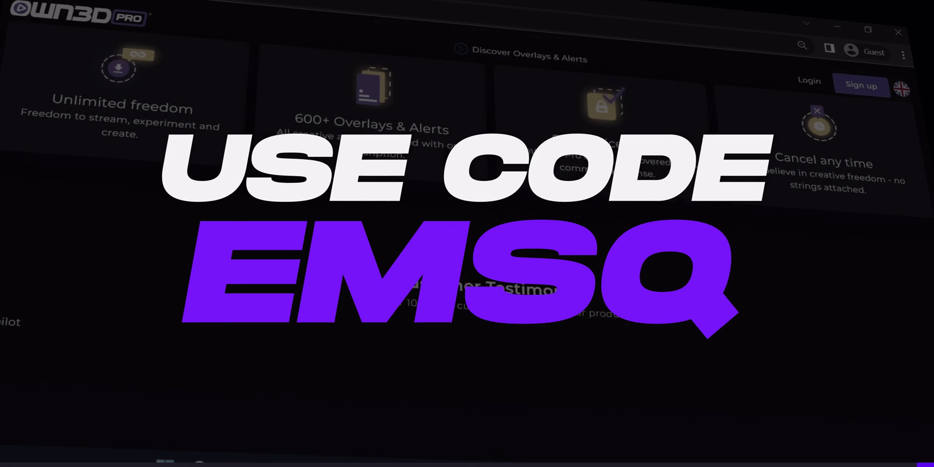
scroll(631, 404, up, 3)
scroll(631, 403, up, 3)
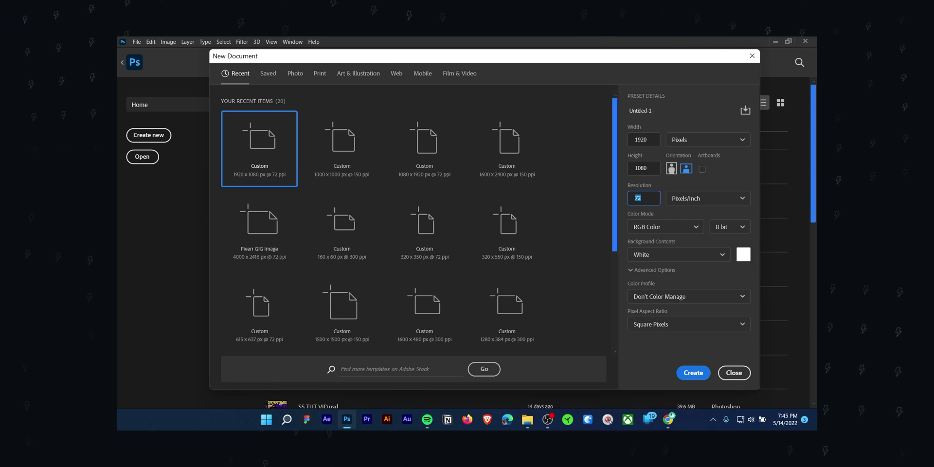
Create a 1920×1080 document named 'Live Offer Lower Thirds'
click(640, 110)
text(Live)
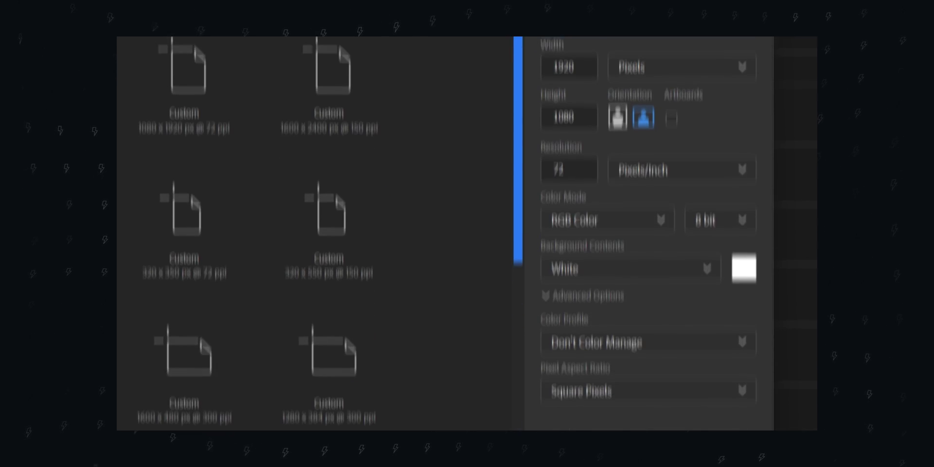
key(Return)
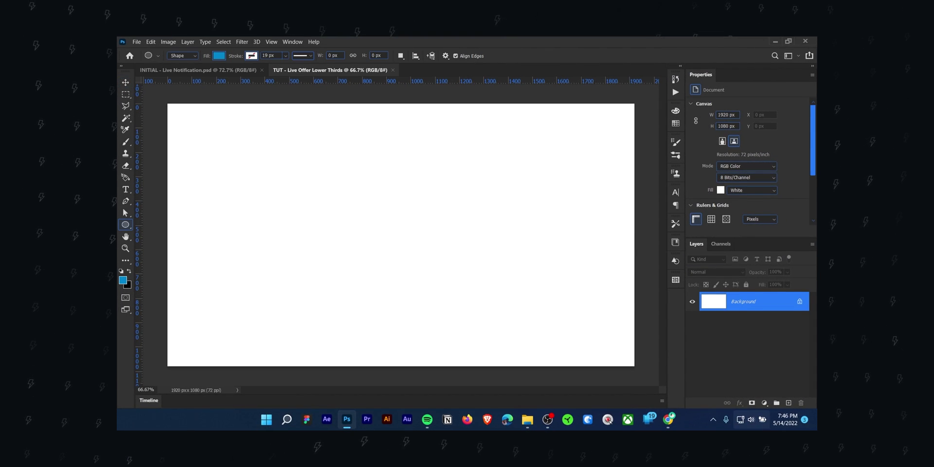
Fill the canvas with a #343434 Solid Color layer and select the Rectangle Tool
click(764, 402)
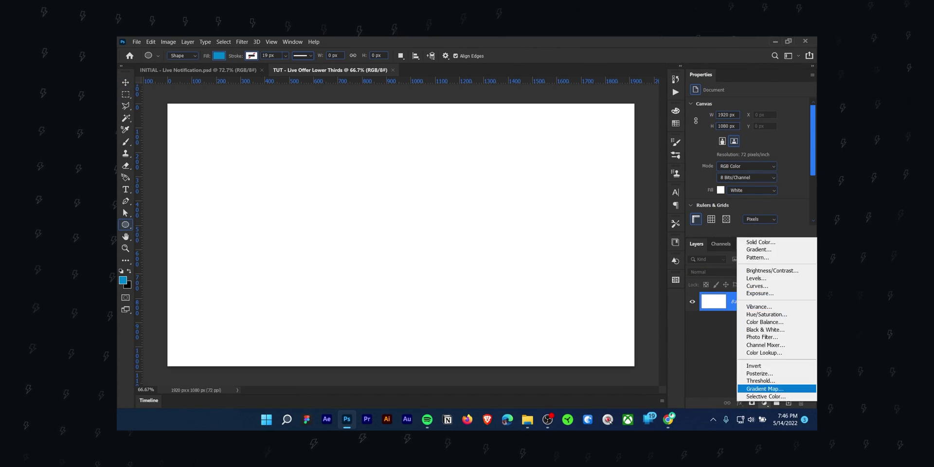
click(749, 243)
text(343434)
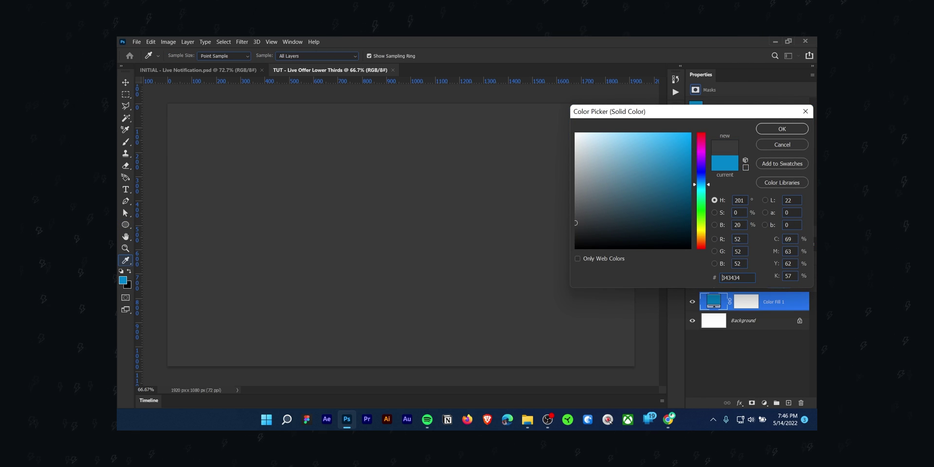
key(Return)
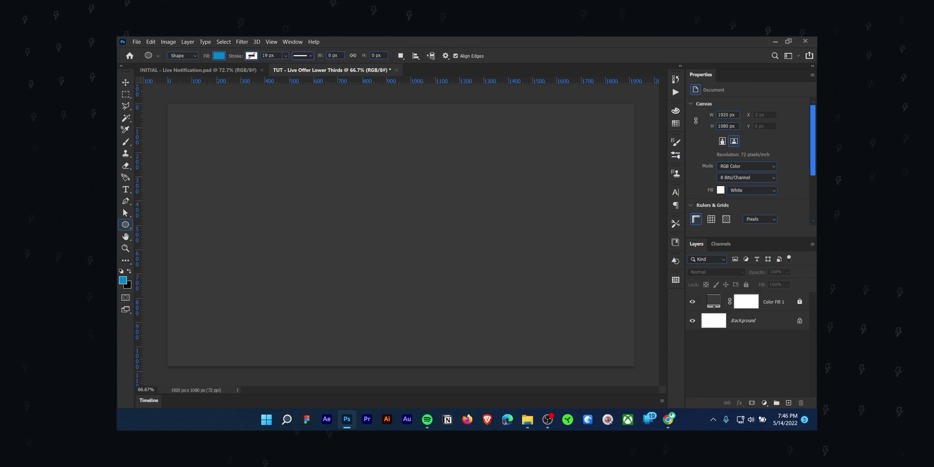
right_click(125, 224)
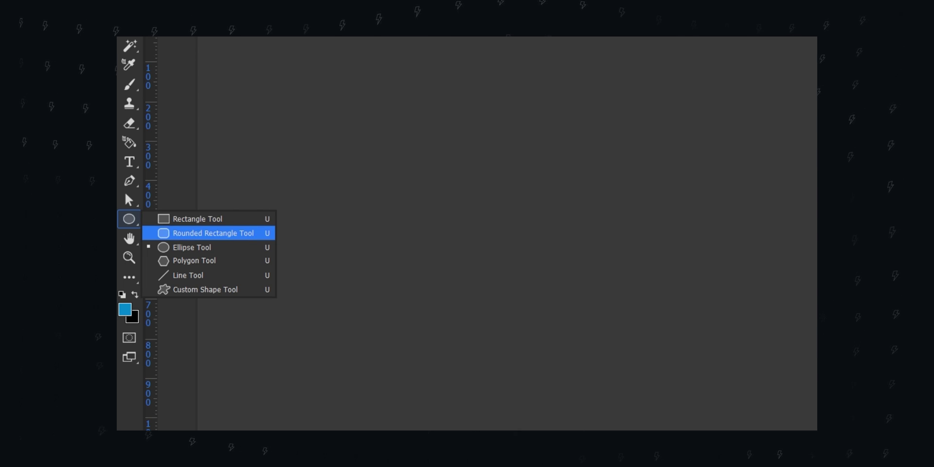
click(197, 219)
Draw a wide rectangle near the canvas centre and fill it with #dce9ef
drag(285, 202, 472, 254)
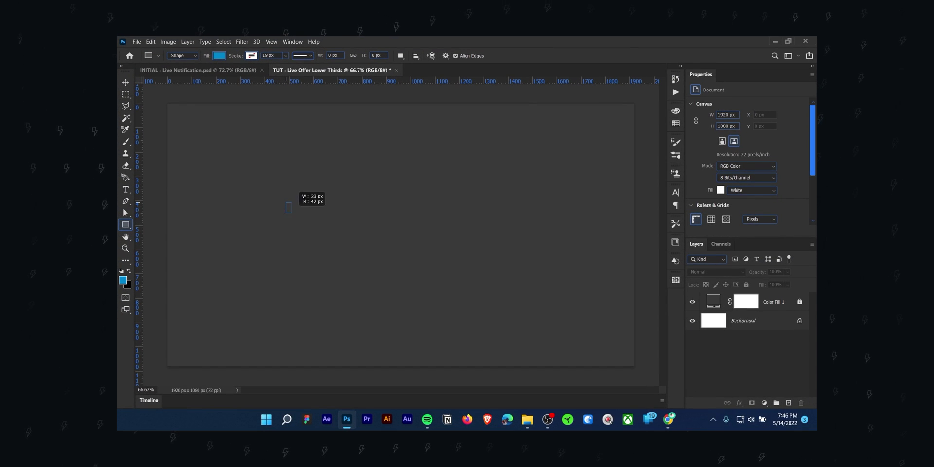
key(v)
drag(396, 204, 416, 200)
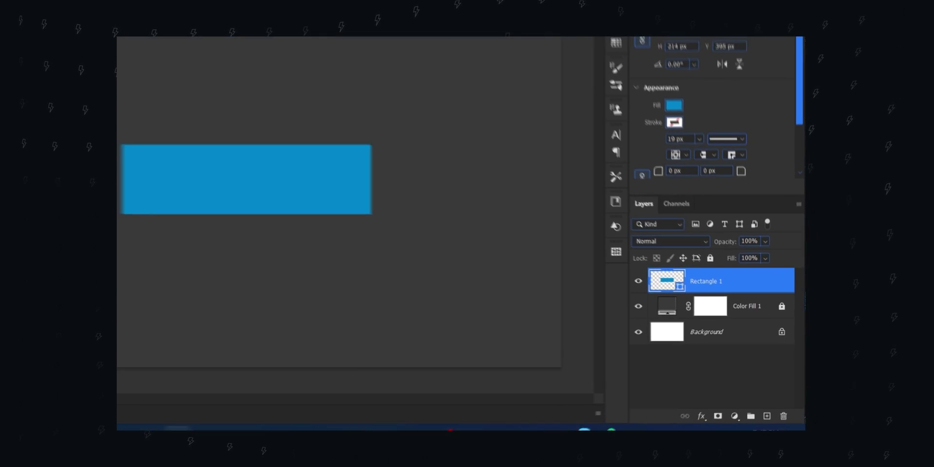
double_click(723, 306)
text(dce9ef)
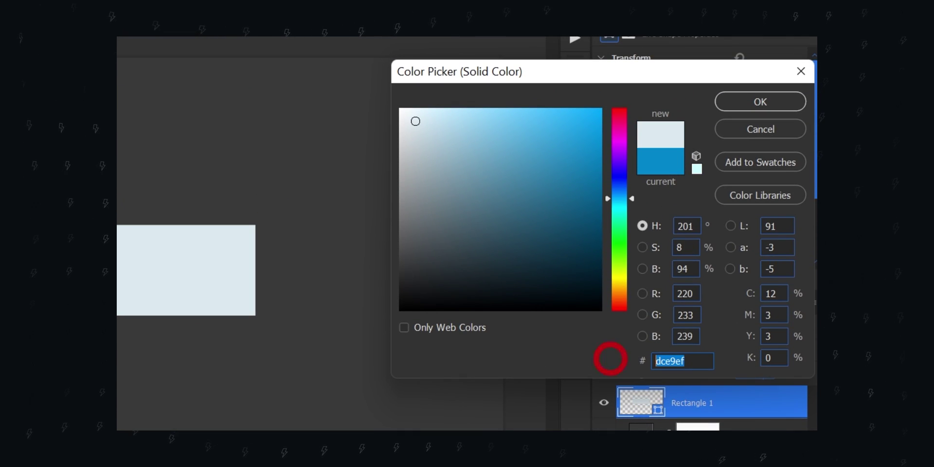
click(705, 361)
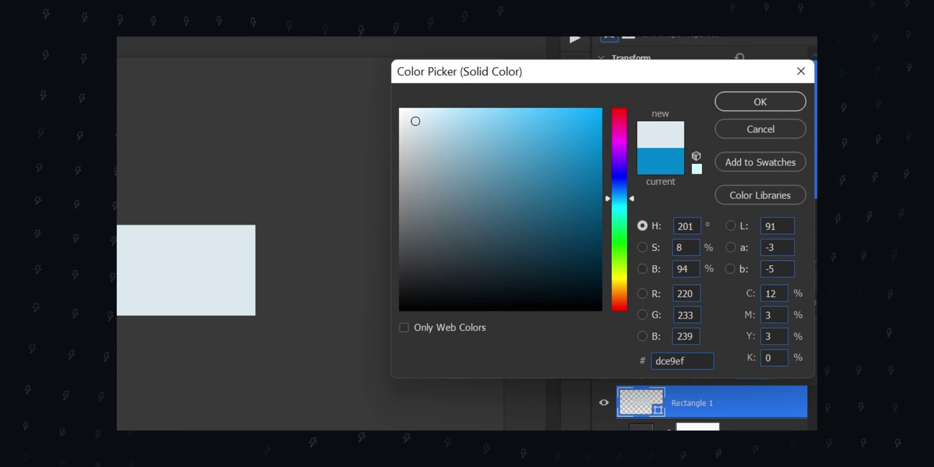
key(Return)
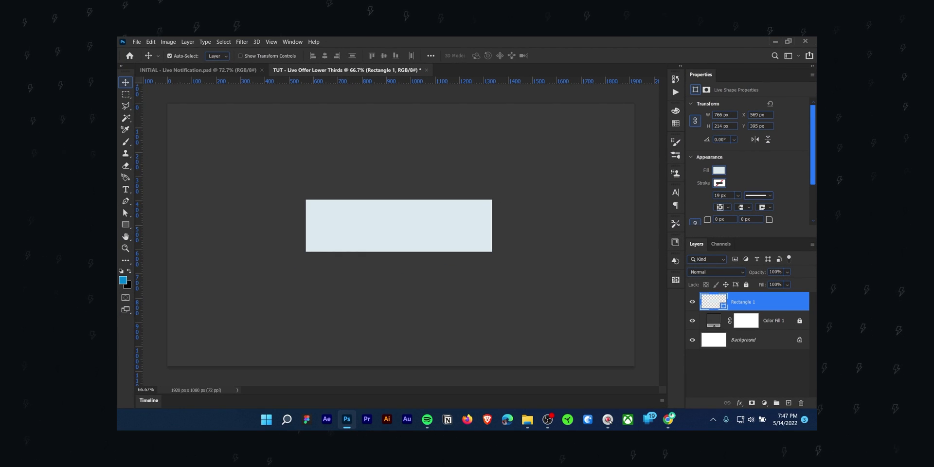
Round the rectangle's corners to 15 px and centre it in view
scroll(749, 160, down, 1)
text(15)
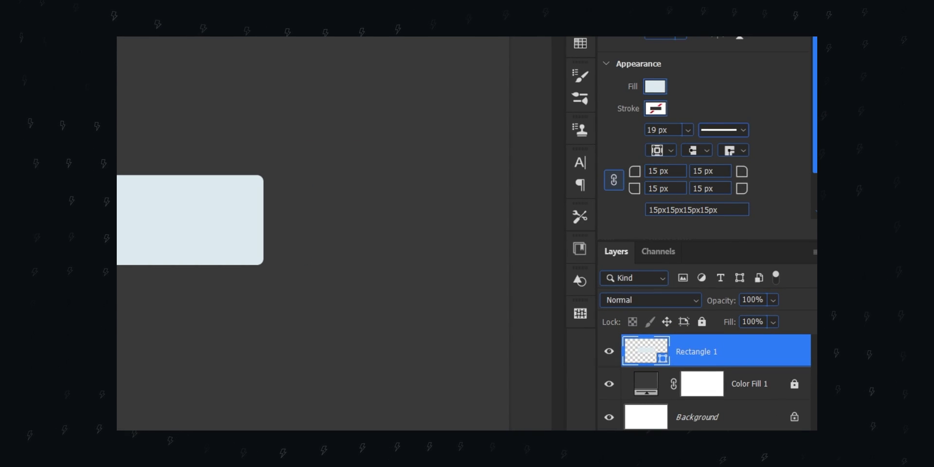
key(Return)
scroll(287, 192, up, 3)
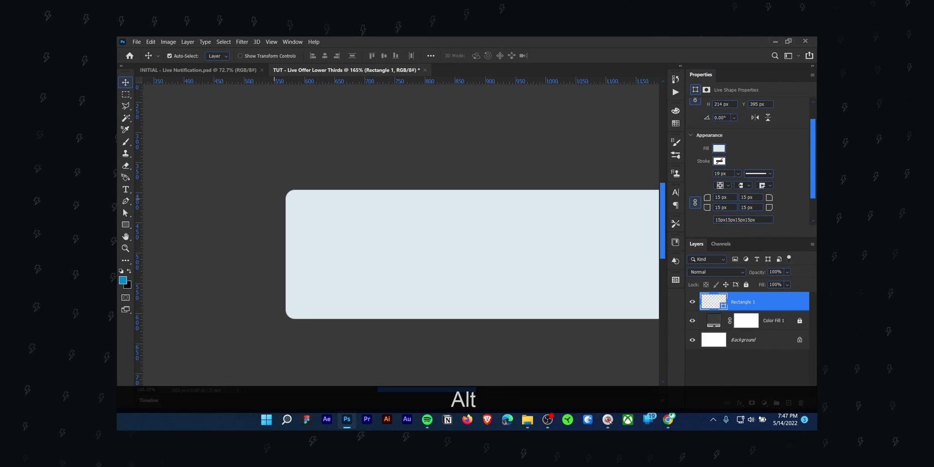
scroll(385, 264, down, 3)
drag(495, 251, 436, 225)
click(795, 301)
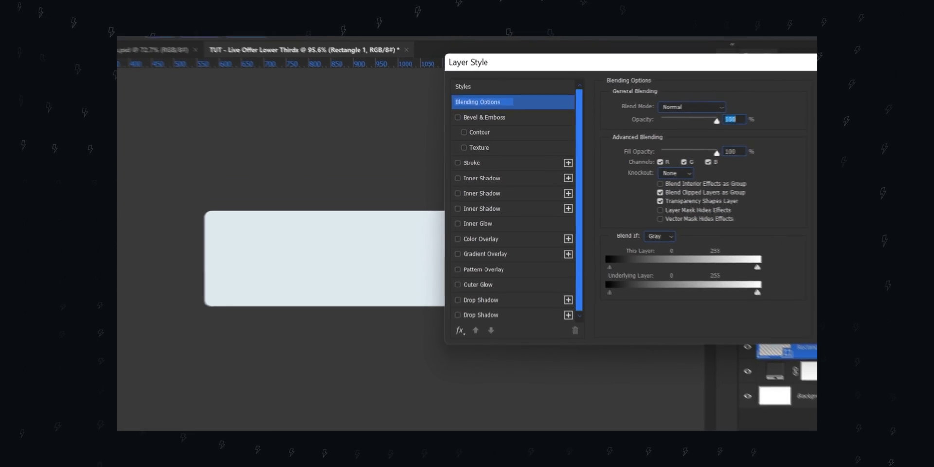
Add a white #ffffff Inner Shadow to the rectangle
click(454, 179)
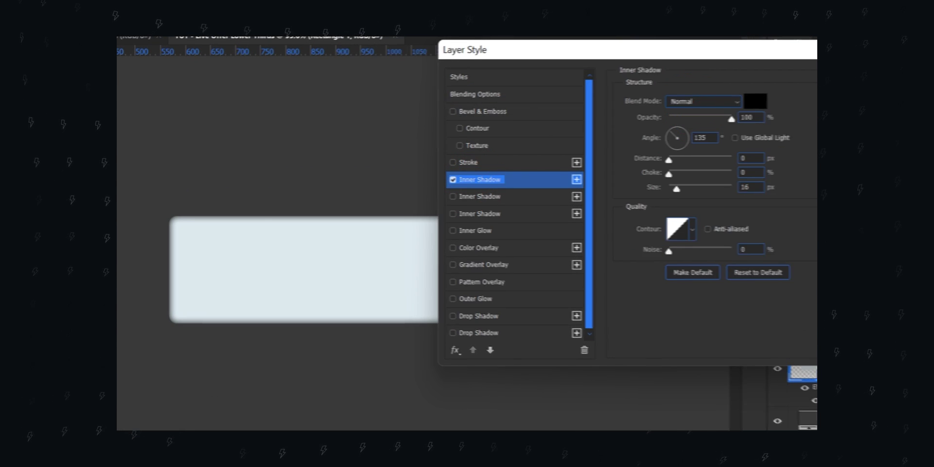
click(754, 101)
click(763, 131)
click(651, 109)
text(f4caca)
key(ctrl+a)
text(ffffff)
key(Return)
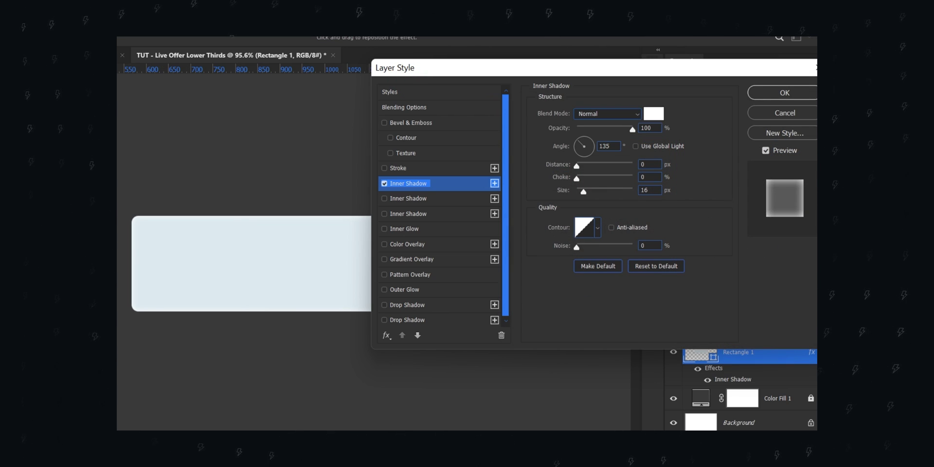
key(Return)
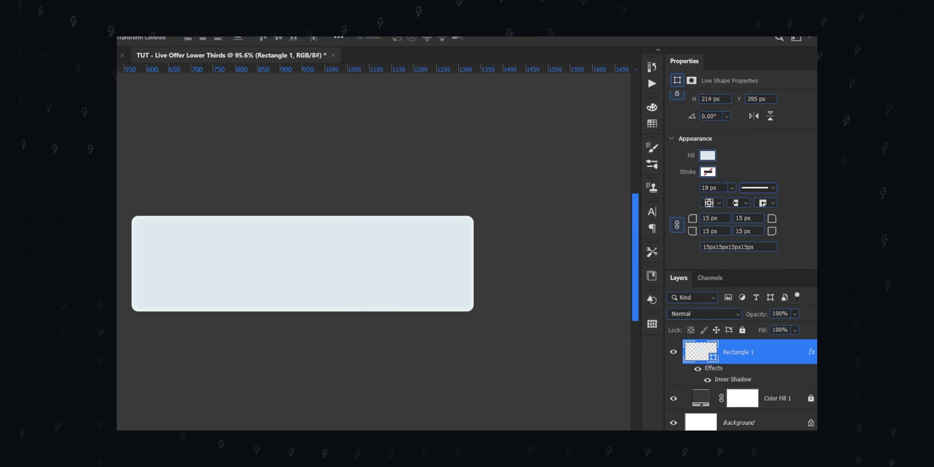
Change the rectangle fill to pale blue #dde8ee and add a second Inner Shadow
text(5d6970)
click(532, 146)
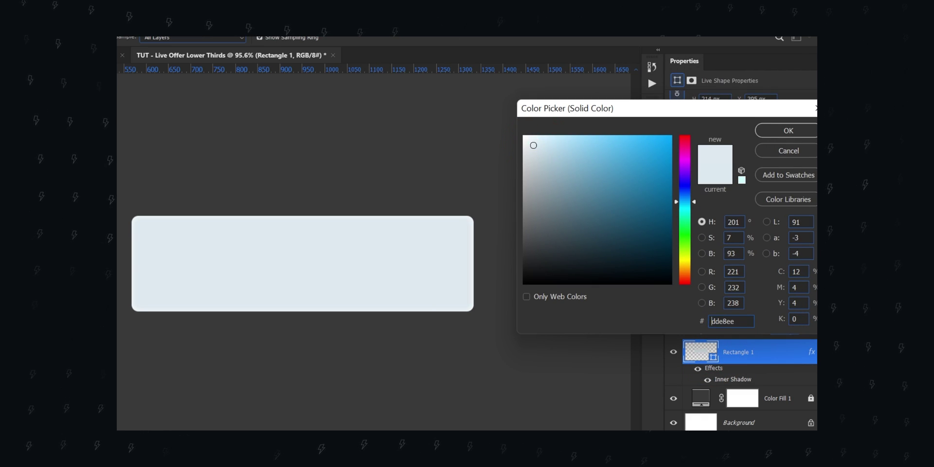
key(Return)
double_click(735, 375)
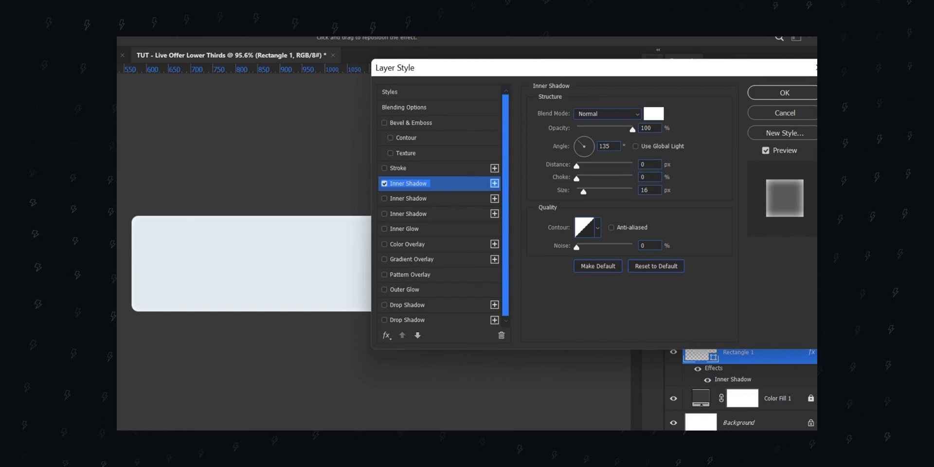
click(438, 199)
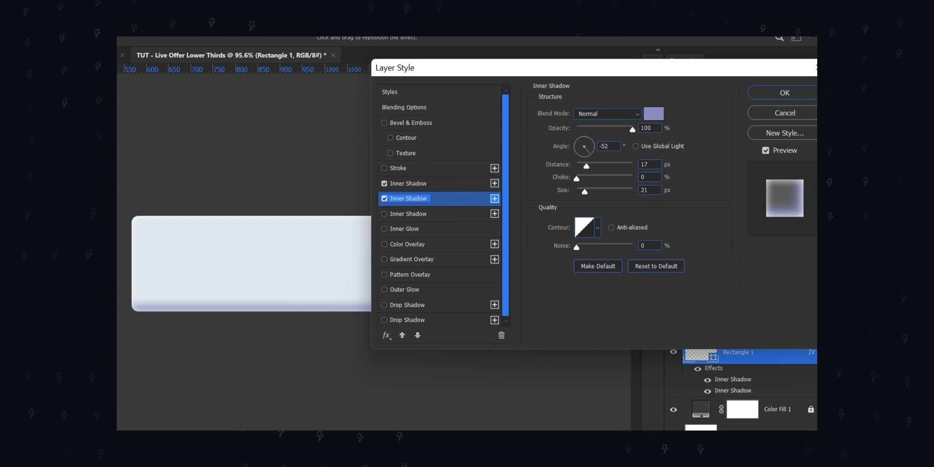
Set the second inner shadow's colour to a bright, saturated light blue
click(653, 113)
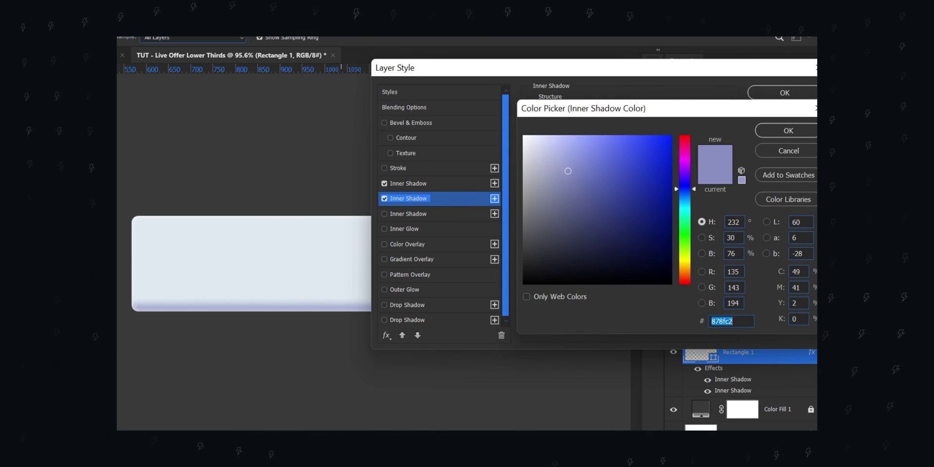
click(243, 263)
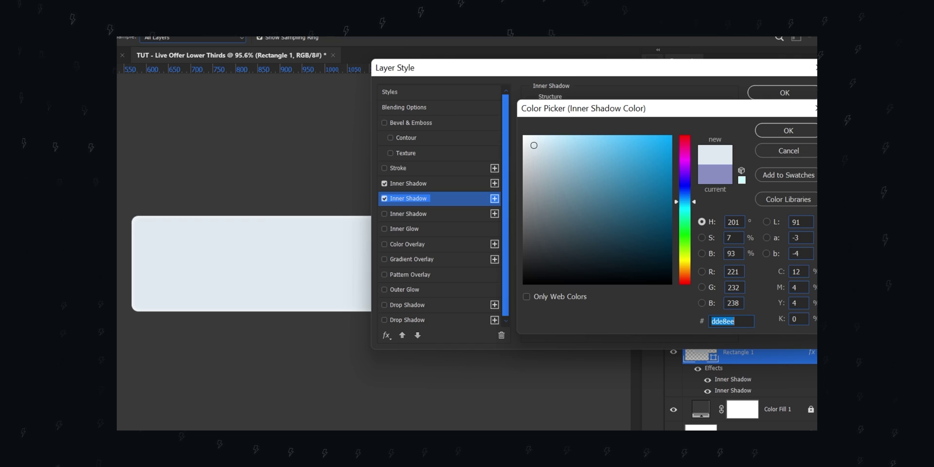
click(553, 152)
drag(552, 152, 570, 167)
click(579, 162)
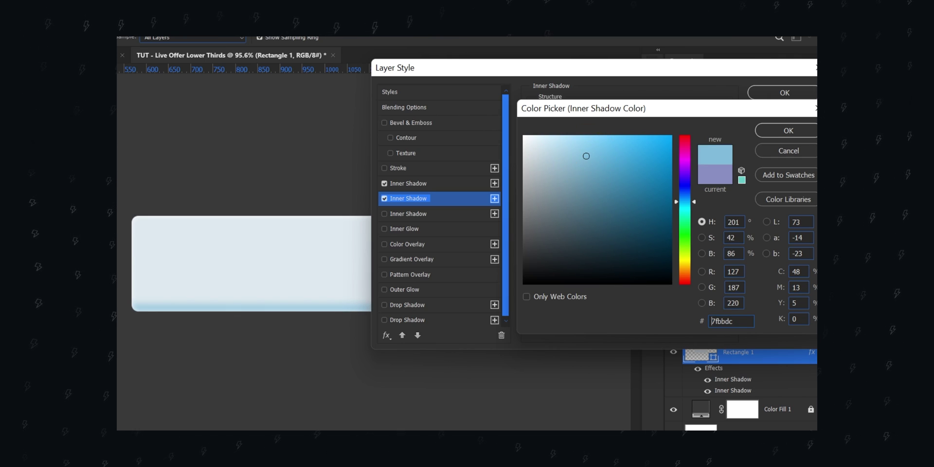
click(776, 129)
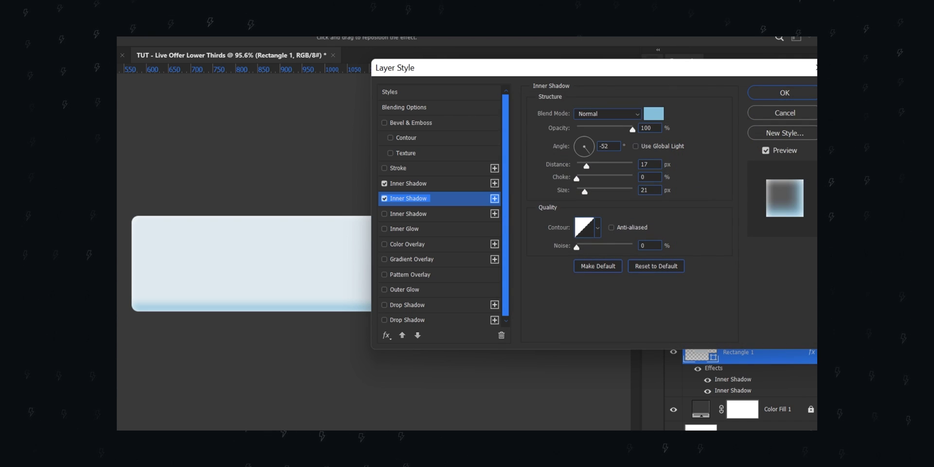
Set the white inner shadow's distance to 17 px, matching the blue shadow
click(446, 185)
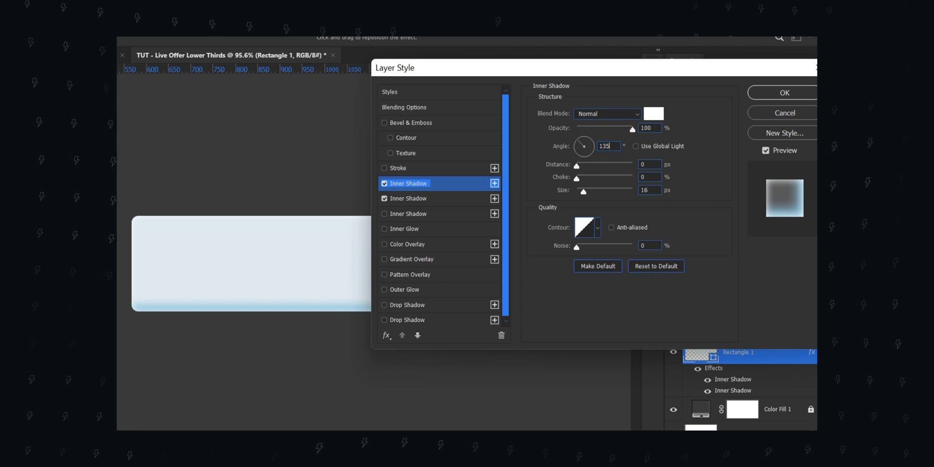
click(423, 198)
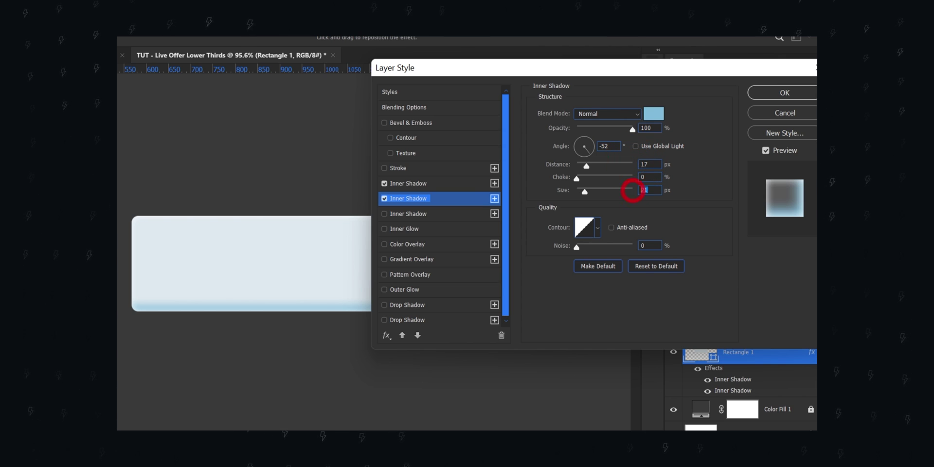
click(395, 184)
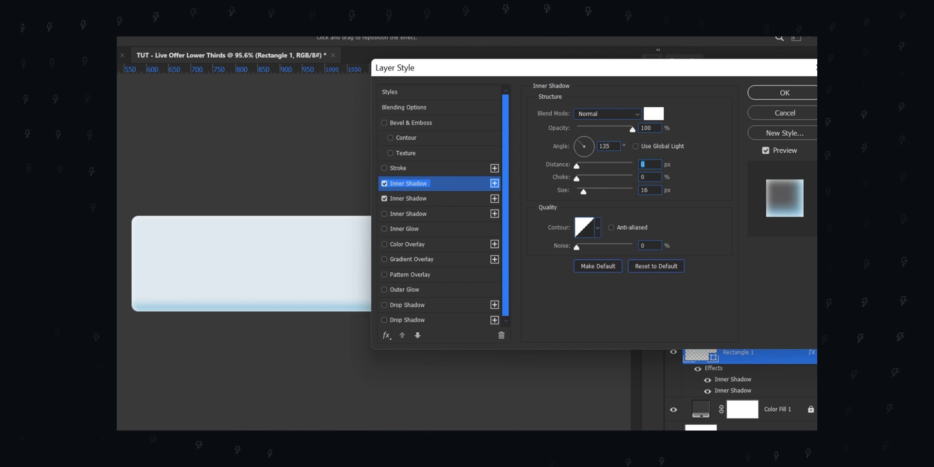
text(17)
click(691, 186)
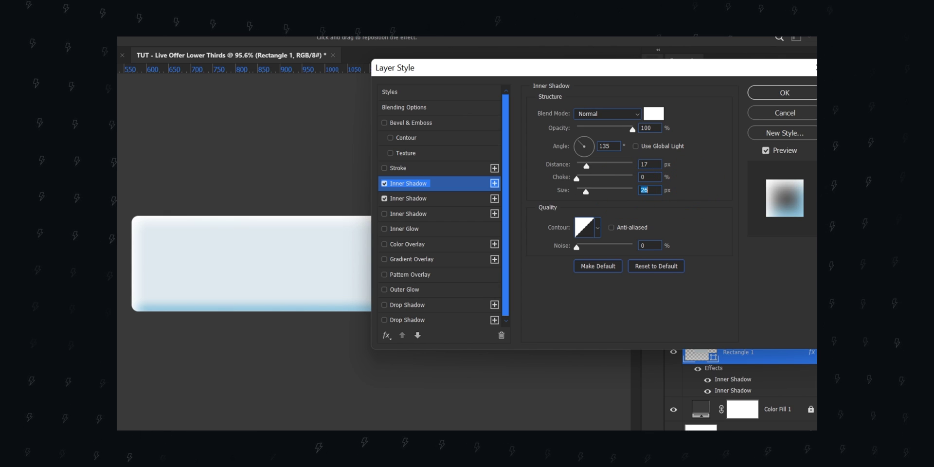
Compare both inner shadows, leaving the white one at 135°, 17 px distance, 21 px size
click(408, 198)
click(408, 183)
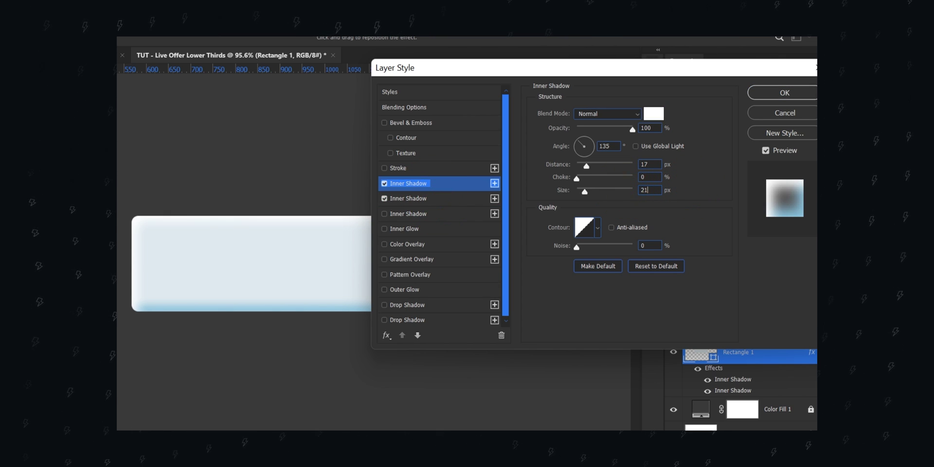
click(407, 198)
click(408, 184)
click(408, 198)
click(408, 184)
click(653, 113)
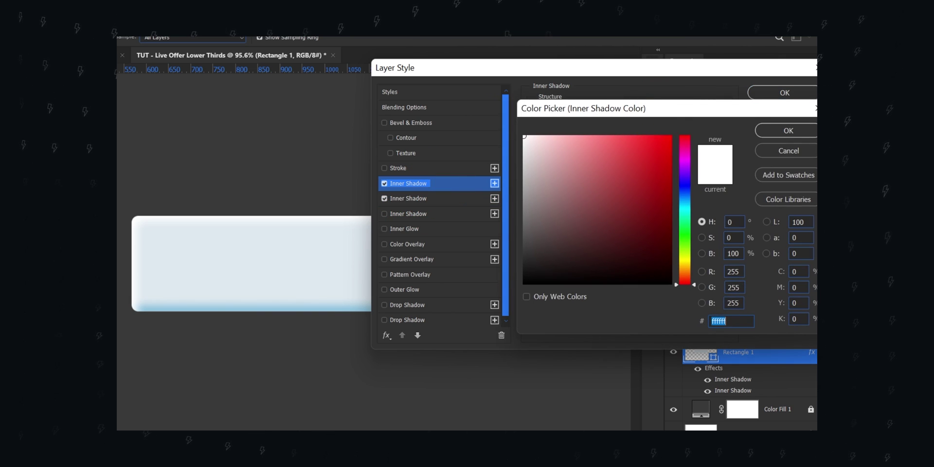
click(788, 130)
click(408, 198)
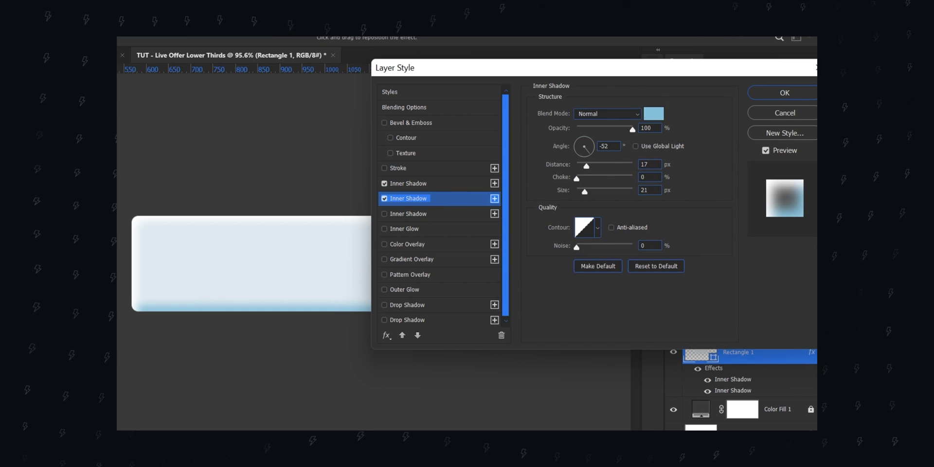
Give the rectangle a 2 px inside Stroke in pale blue
click(384, 168)
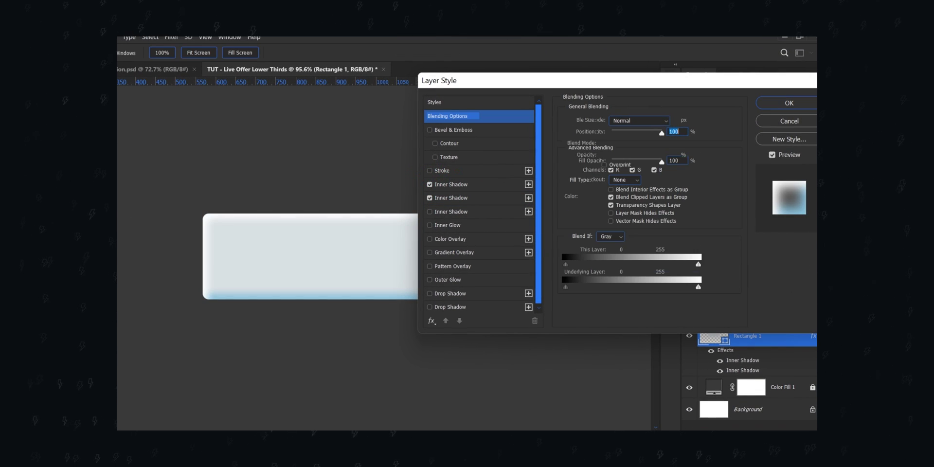
click(615, 131)
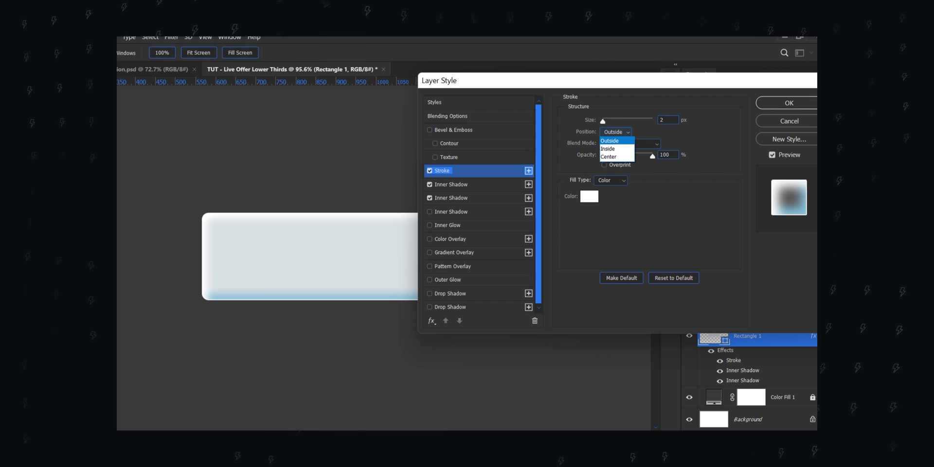
click(615, 148)
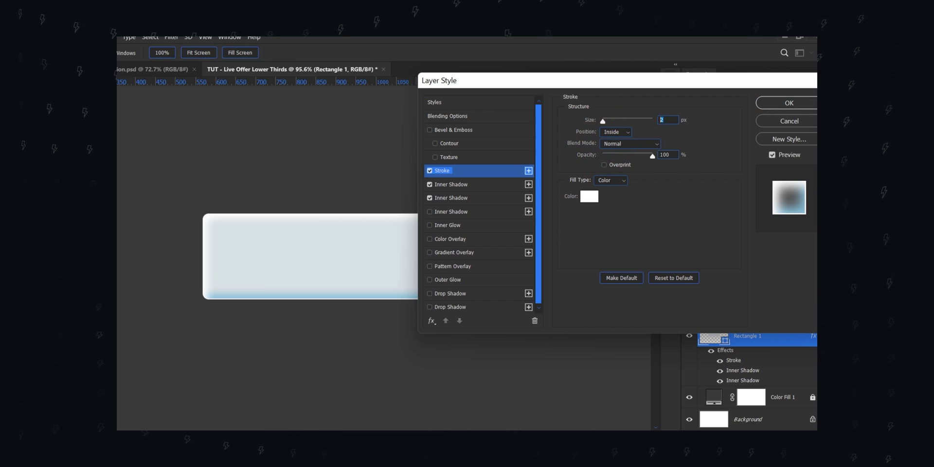
click(589, 196)
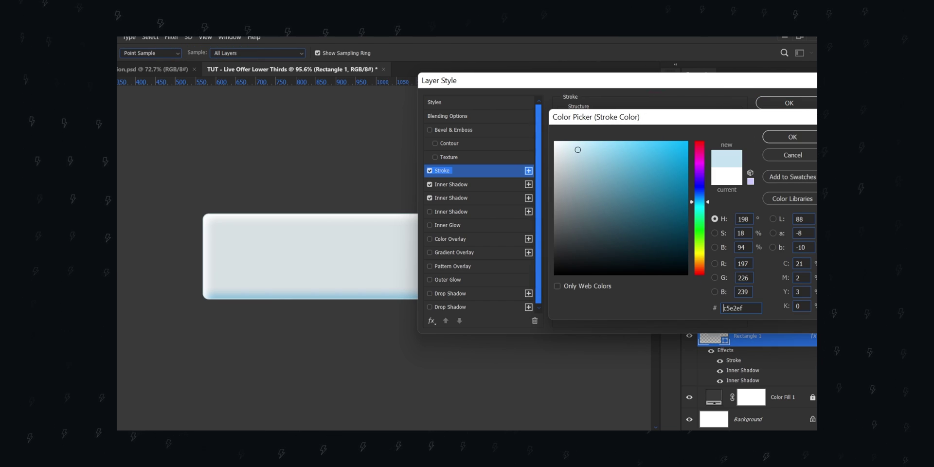
key(Return)
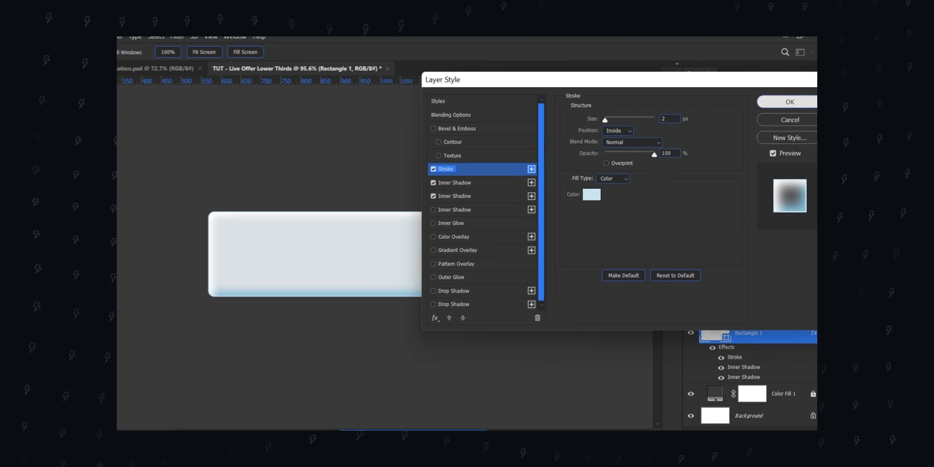
Shrink the placed PayPal logo to fit at the button's left end
key(Return)
drag(466, 236, 312, 234)
key(Return)
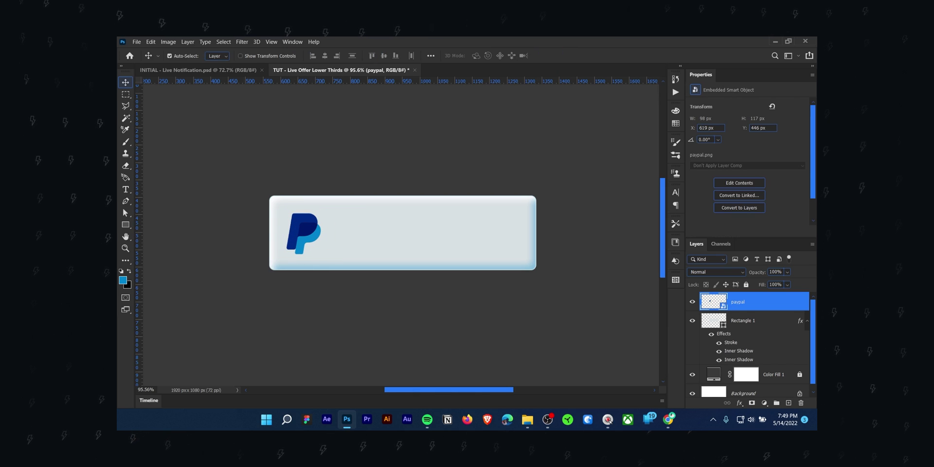
Add white and blue Drop Shadows to the PayPal logo
double_click(798, 302)
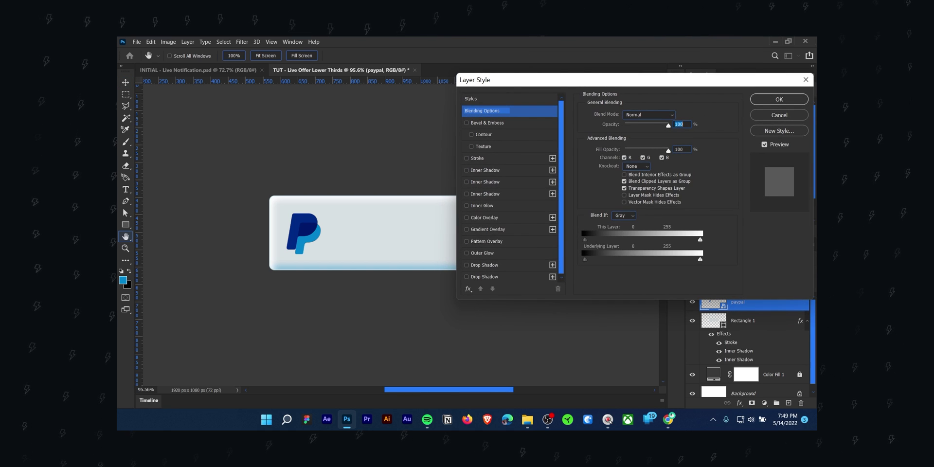
click(485, 265)
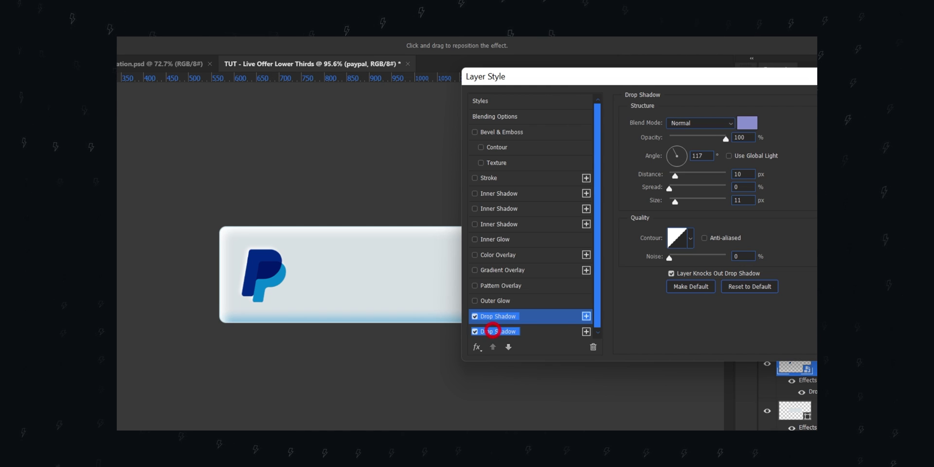
click(497, 315)
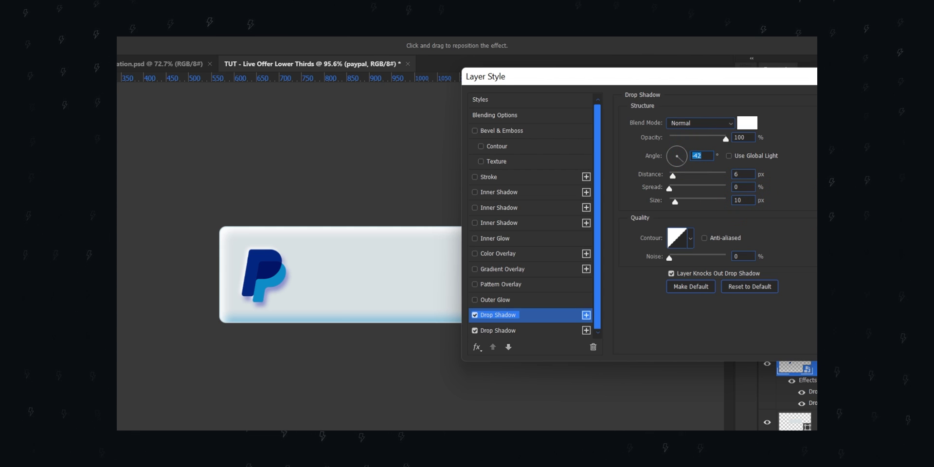
click(506, 326)
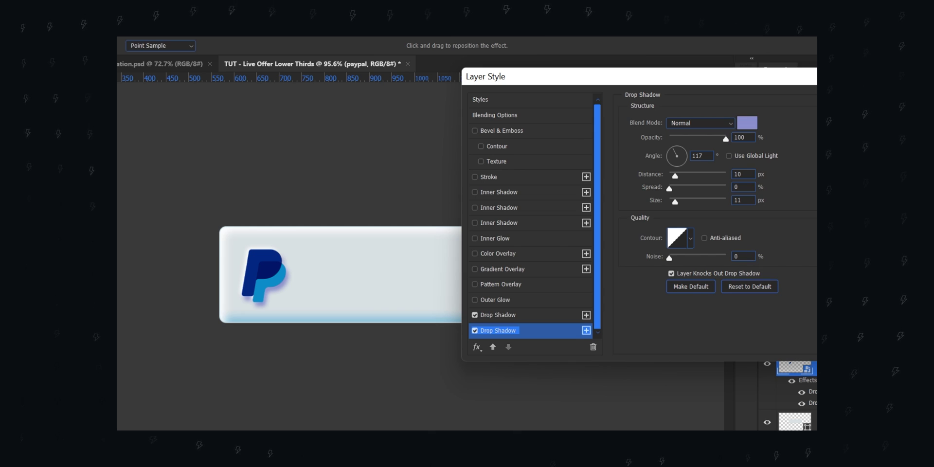
click(747, 123)
key(ctrl+v)
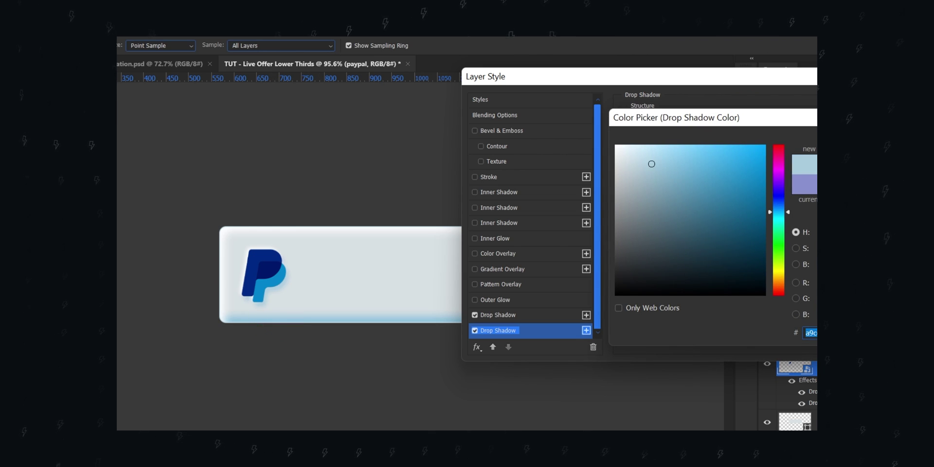
key(ctrl+v)
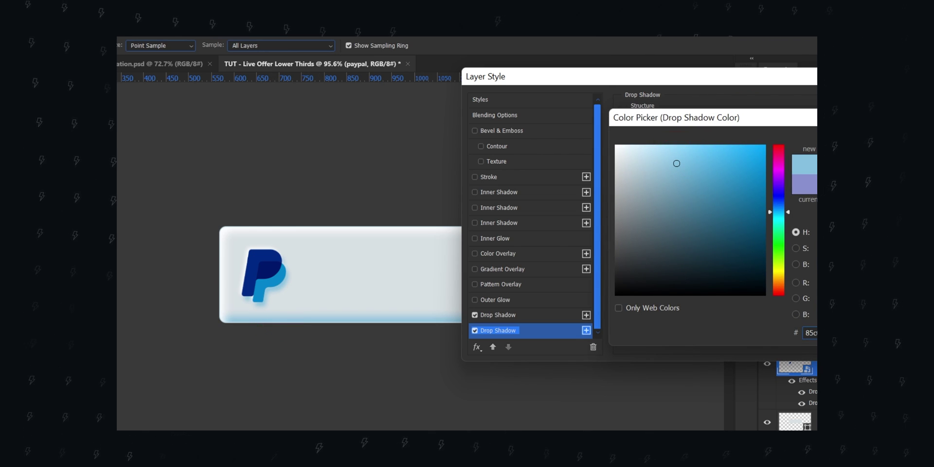
key(Return)
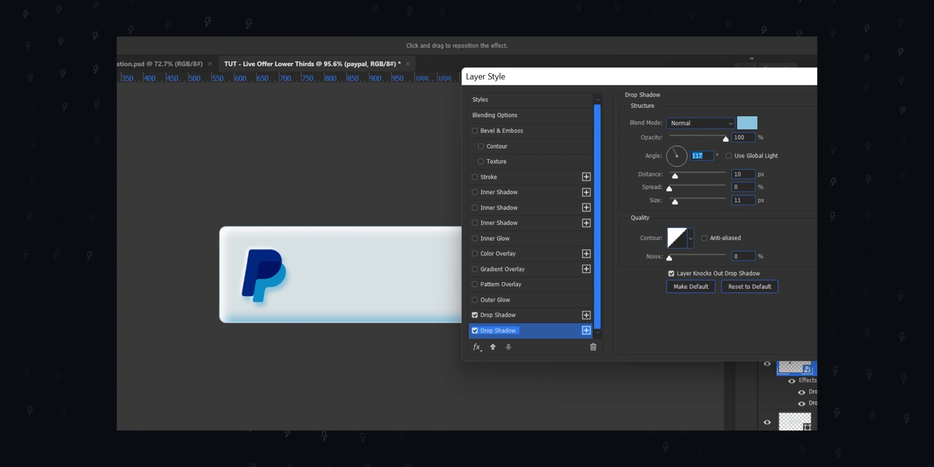
Add a white Overlay Inner Shadow to the logo, 5 px distance and 16 px size
click(490, 191)
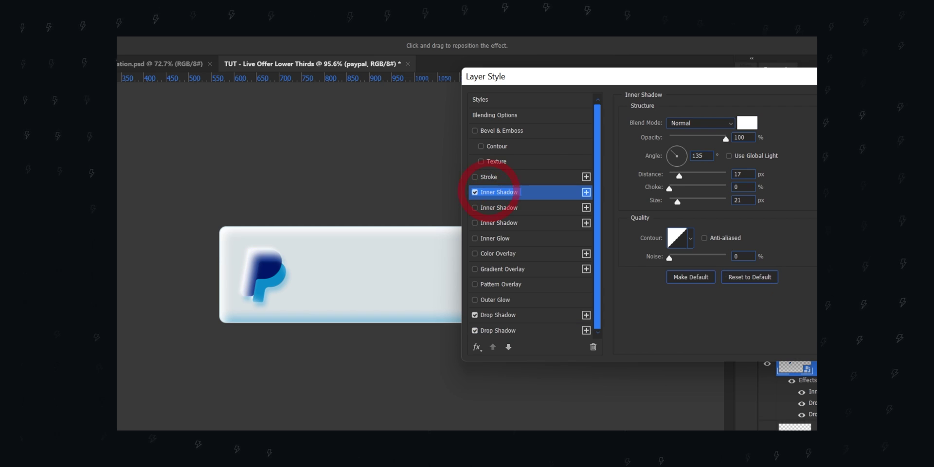
key(shift+Down)
drag(677, 201, 671, 175)
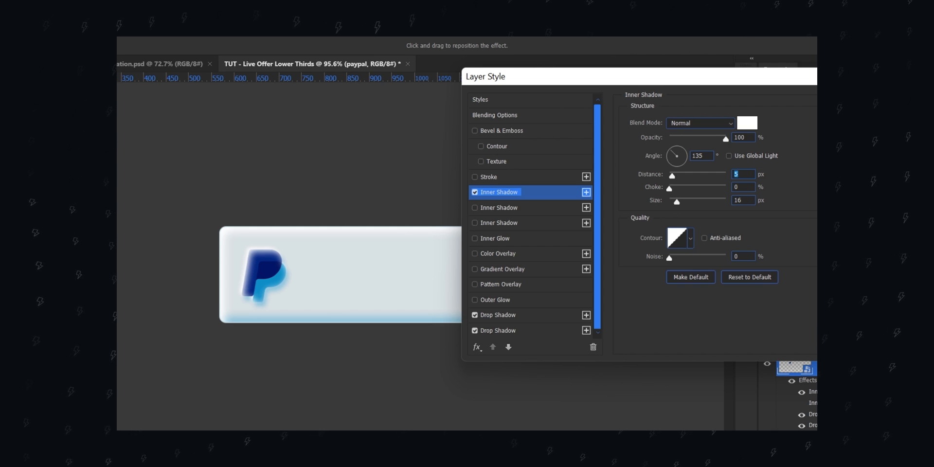
click(699, 123)
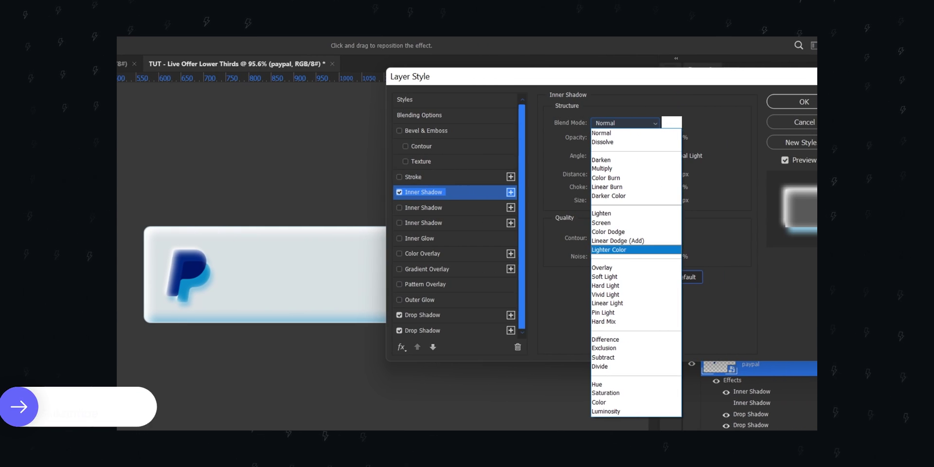
click(695, 264)
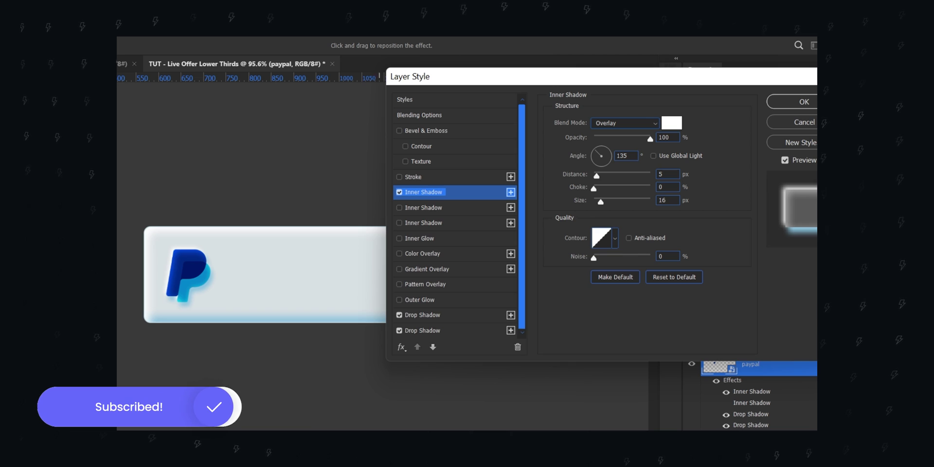
click(400, 192)
click(399, 192)
click(399, 192)
click(399, 192)
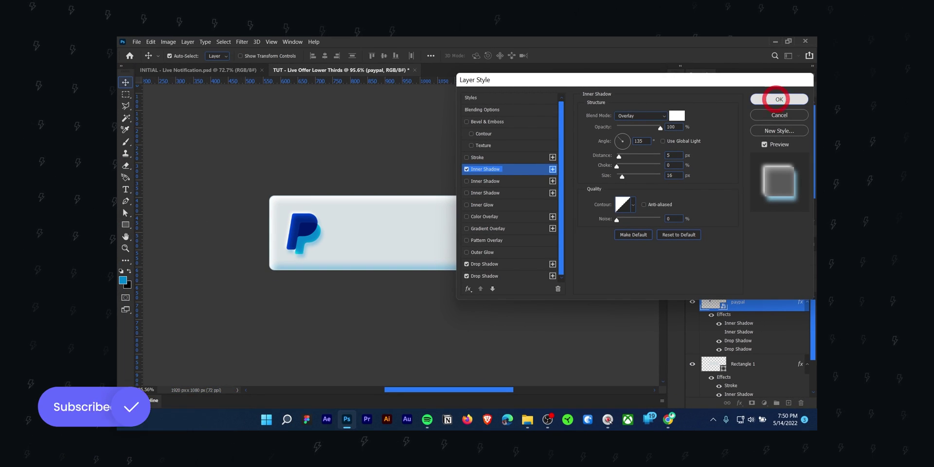
click(788, 98)
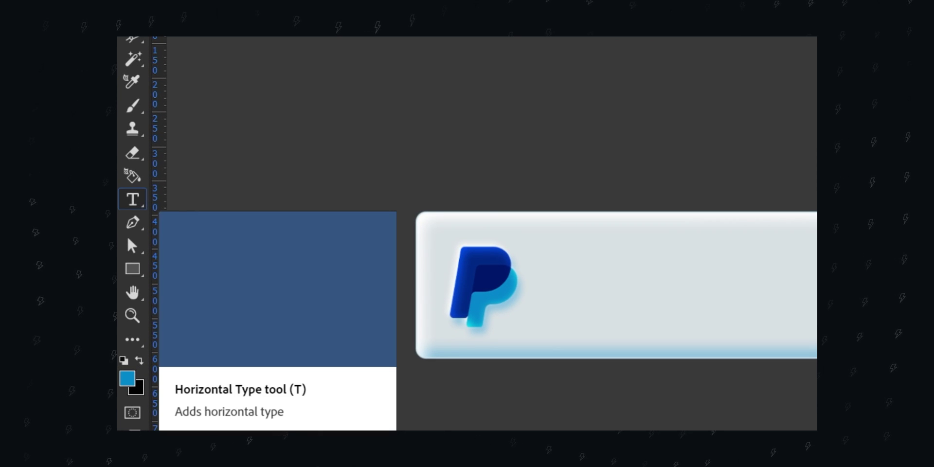
Type 'Donate Via' on the button in Poppins Medium with a dark navy colour
click(638, 287)
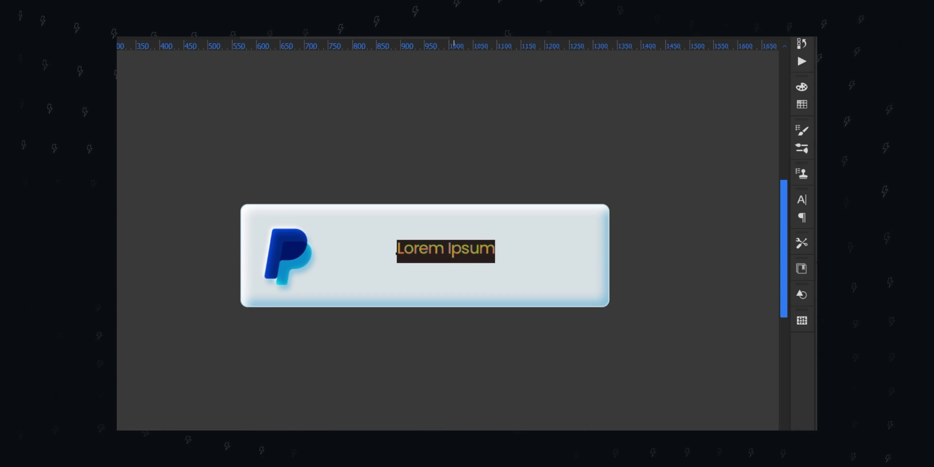
text(Donate Via)
key(ctrl+a)
click(774, 179)
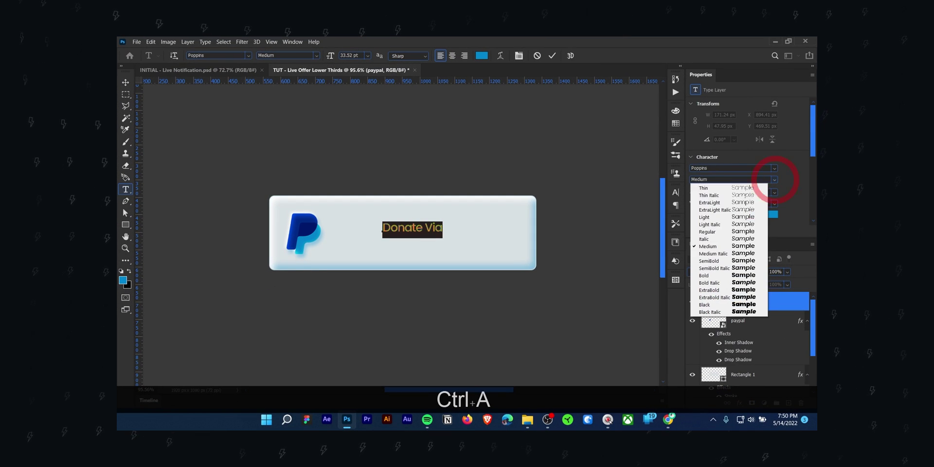
key(Escape)
click(764, 214)
click(626, 225)
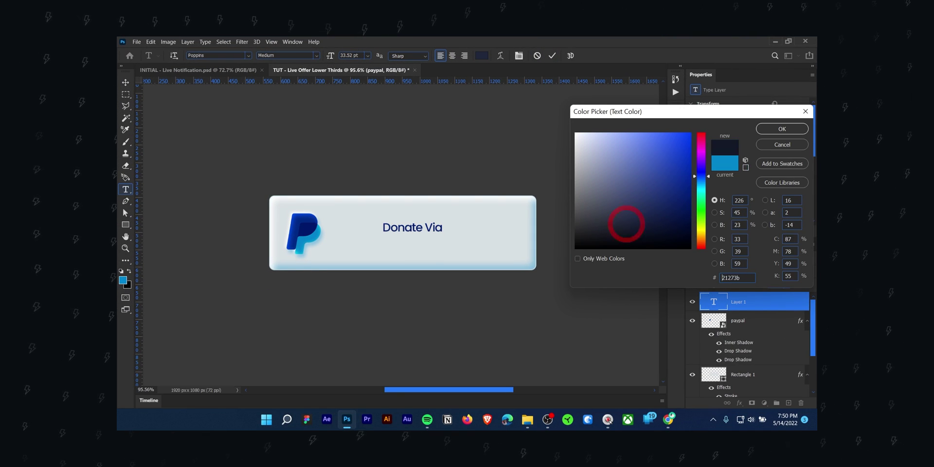
click(779, 129)
key(ctrl+Return)
Move 'Donate Via' up-right and retype the copied line below as a placeholder e-mail address
key(v)
drag(412, 227, 454, 246)
double_click(438, 246)
key(ctrl+a)
text(yourmail@gmail.com)
key(ctrl+a)
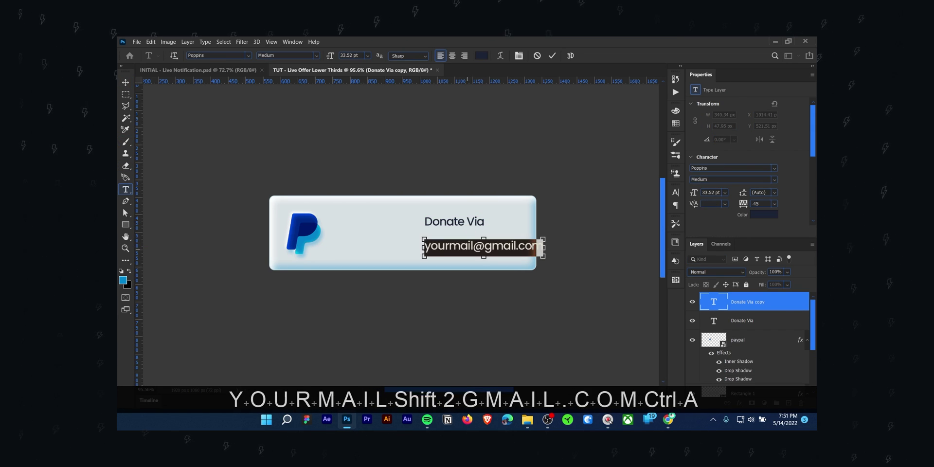
key(ctrl+Return)
Size the e-mail line to 47 pt and set it in Gilroy ExtraBold
key(v)
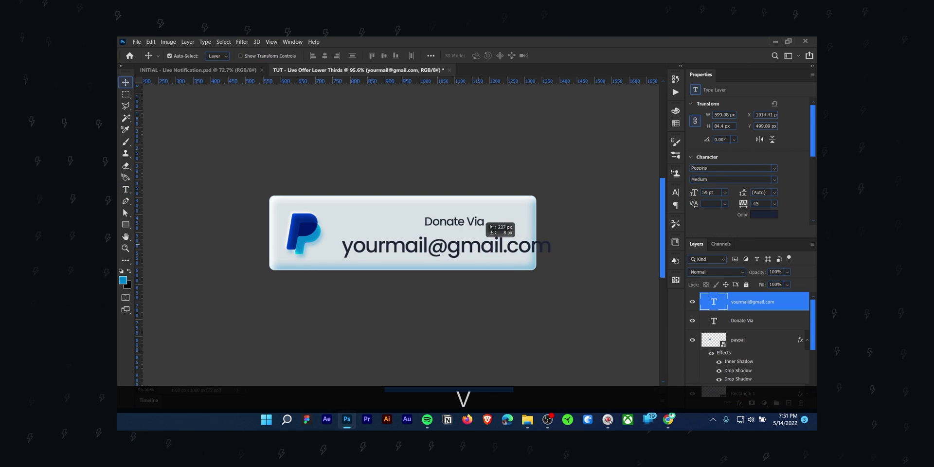
key(Down)
key(Down)
key(shift+Down)
key(Down)
key(Up)
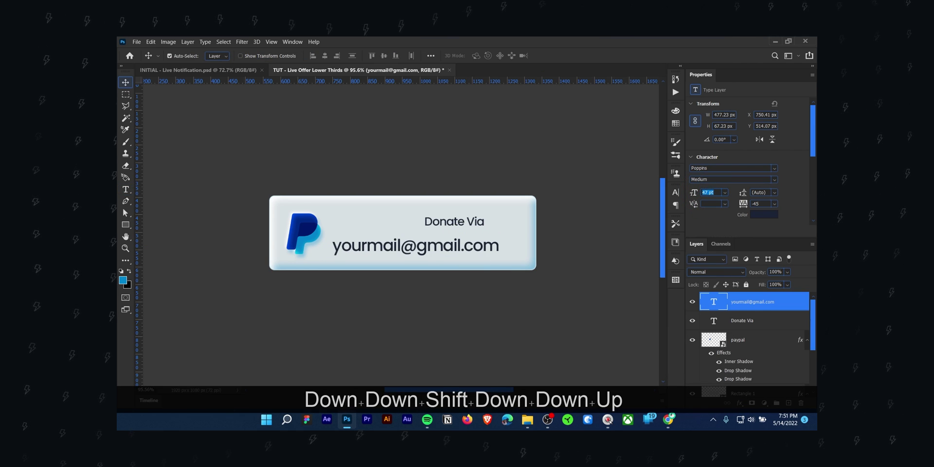
click(729, 167)
text(gilro)
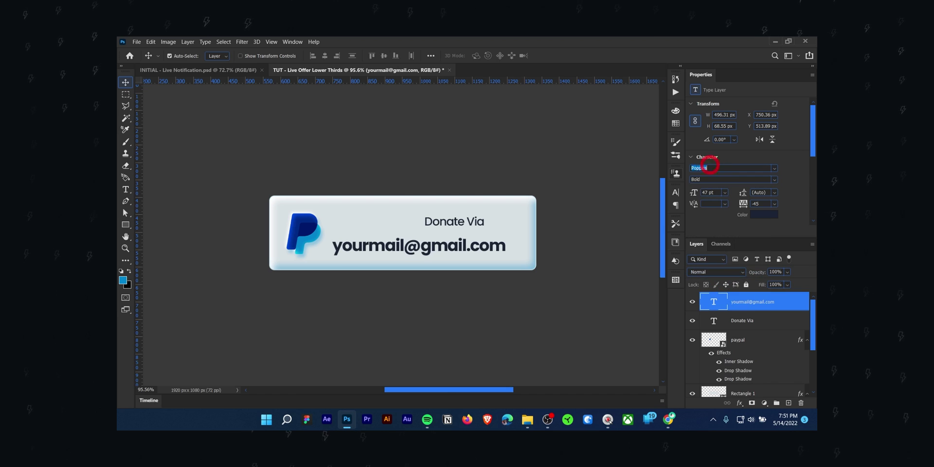
key(Return)
Extend the heading to 'Donate Via PayPal' and nudge the e-mail line right
key(ctrl+z)
key(ctrl+z)
key(ctrl+z)
key(t)
click(453, 222)
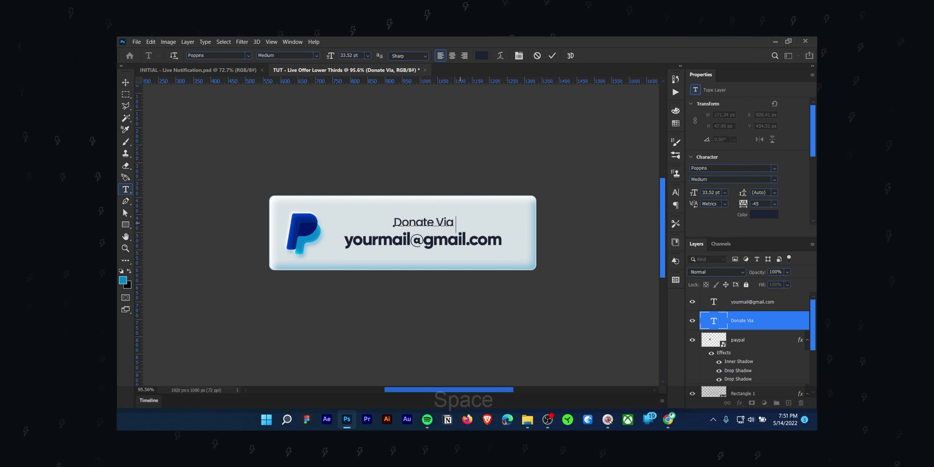
text(PayPal)
key(ctrl+Return)
key(v)
key(alt+])
key(Right)
key(Right)
key(Right)
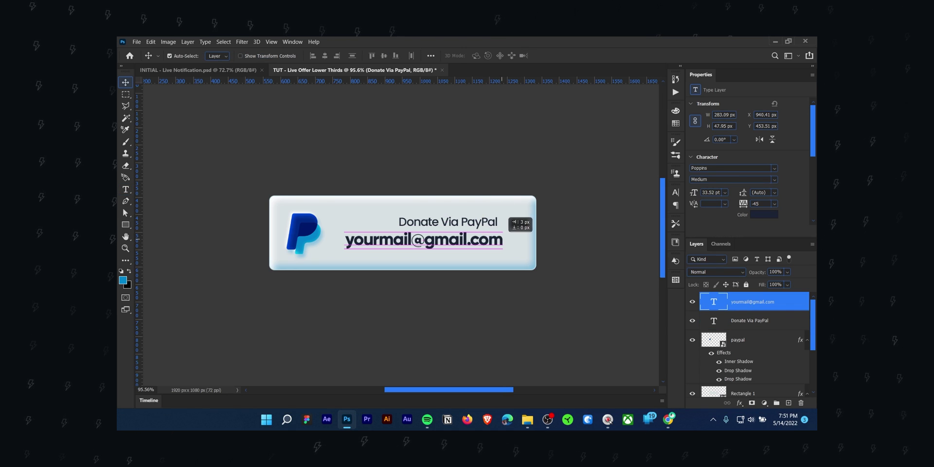
Check the text colour, then open Layer Style for the e-mail text layer
click(764, 214)
click(784, 128)
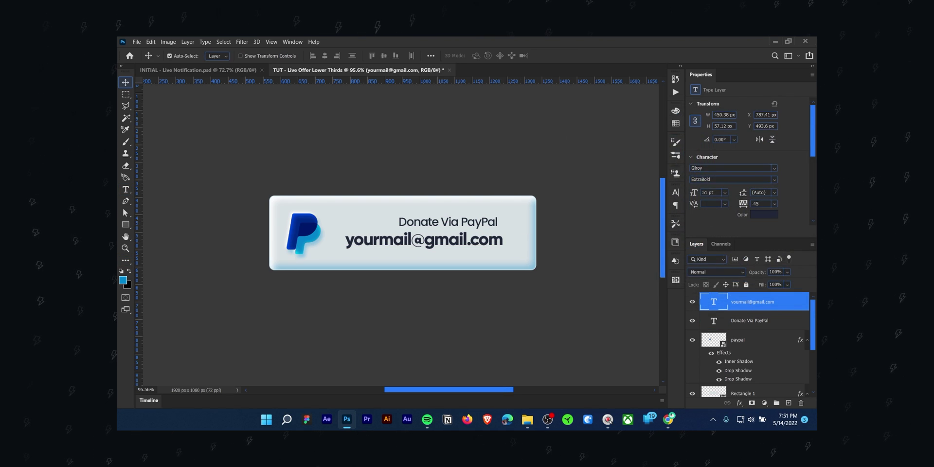
key(alt+[)
click(763, 214)
key(Return)
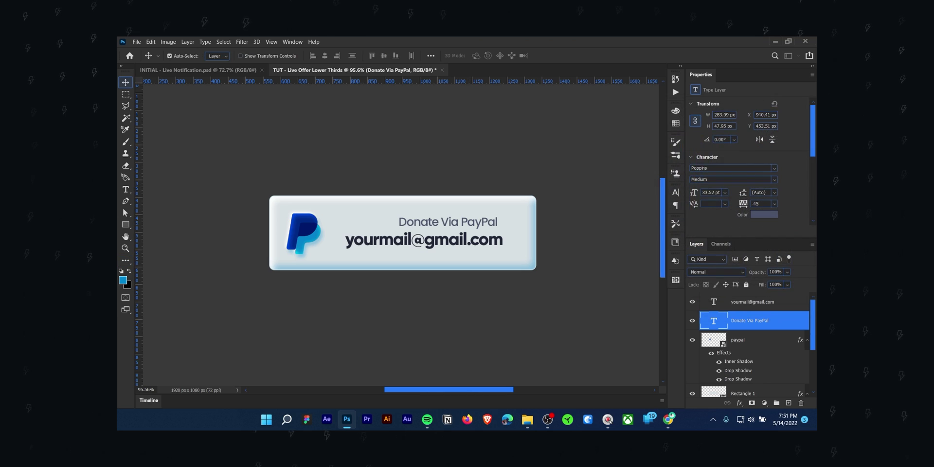
key(v)
key(alt+[)
click(744, 316)
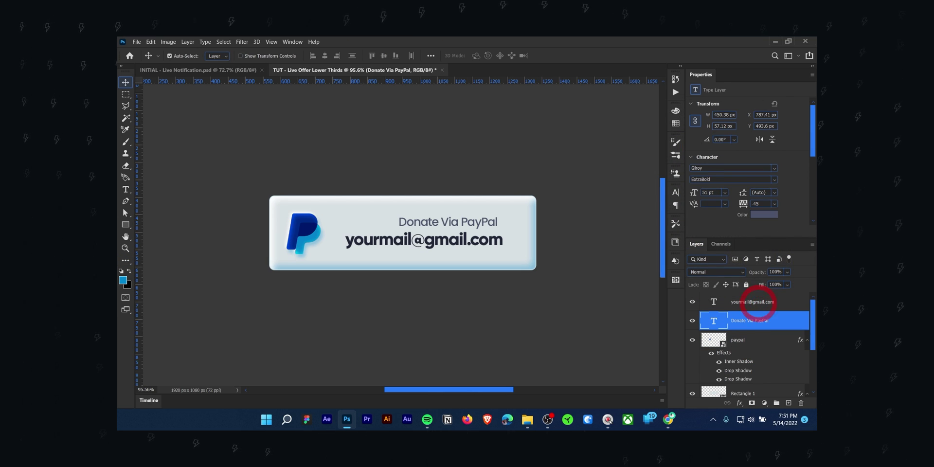
click(757, 302)
double_click(788, 302)
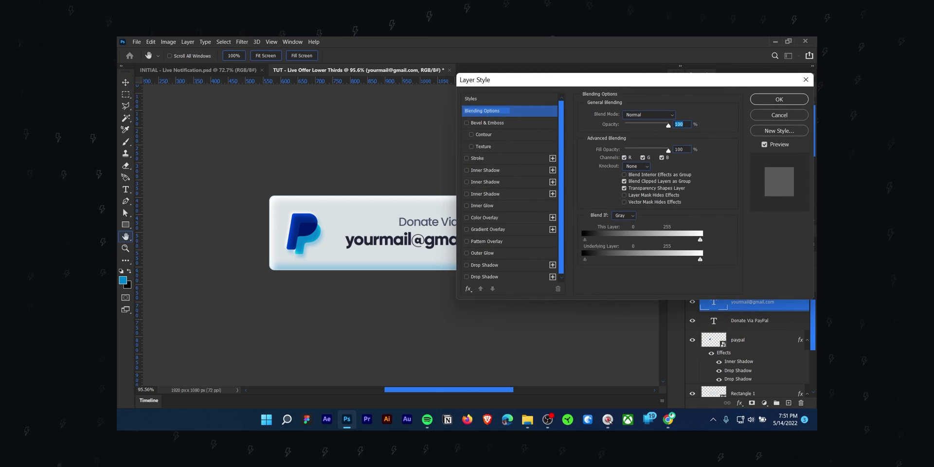
Enable Gradient Overlay on the e-mail line and recolour the gradient's left stop
click(426, 251)
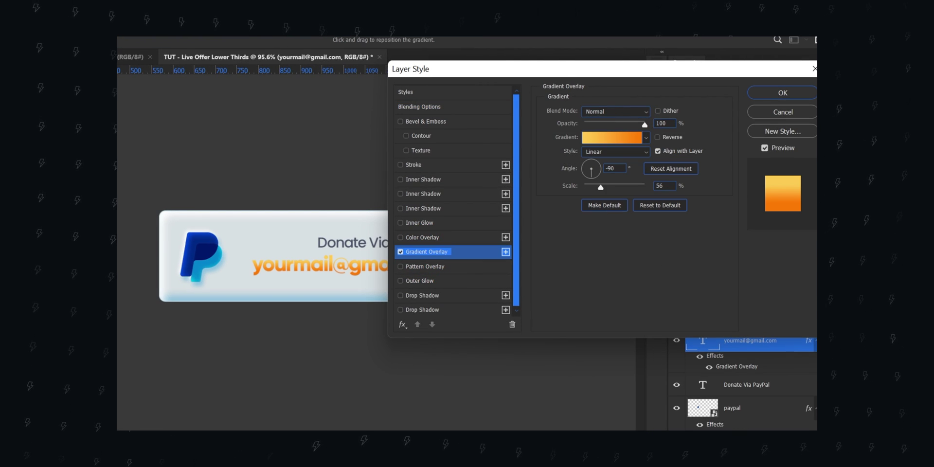
drag(486, 69, 561, 62)
click(680, 131)
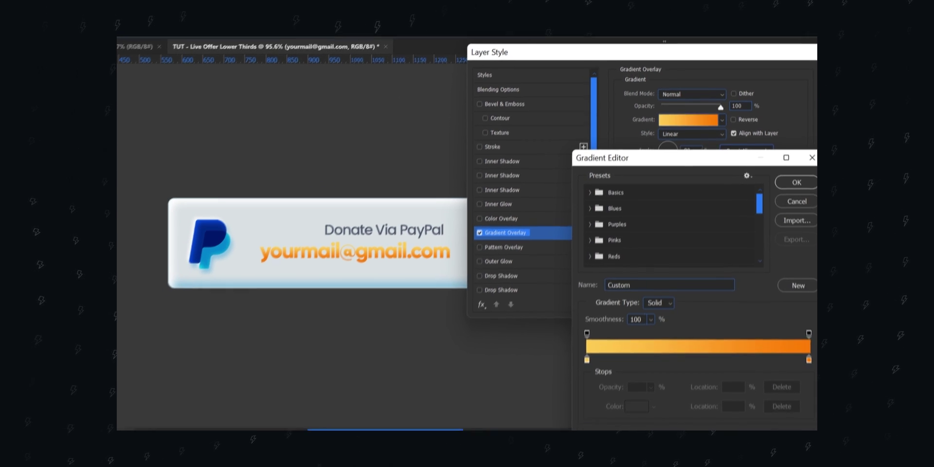
click(635, 385)
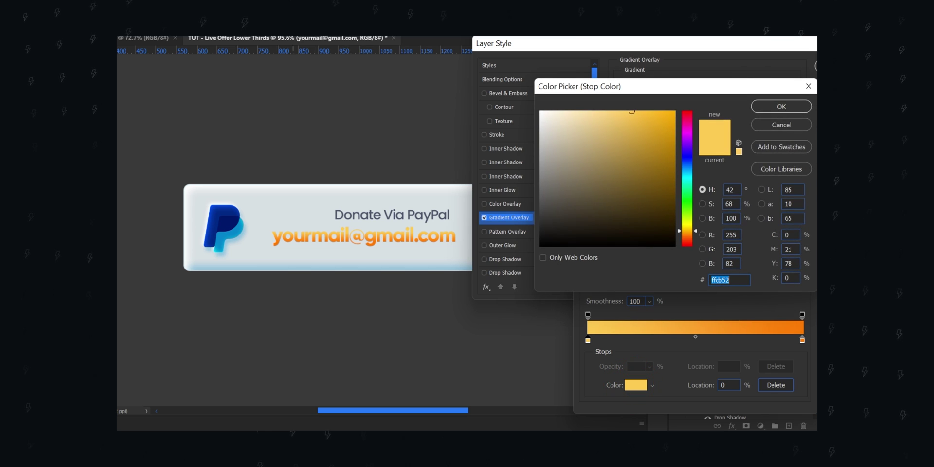
text(00186a)
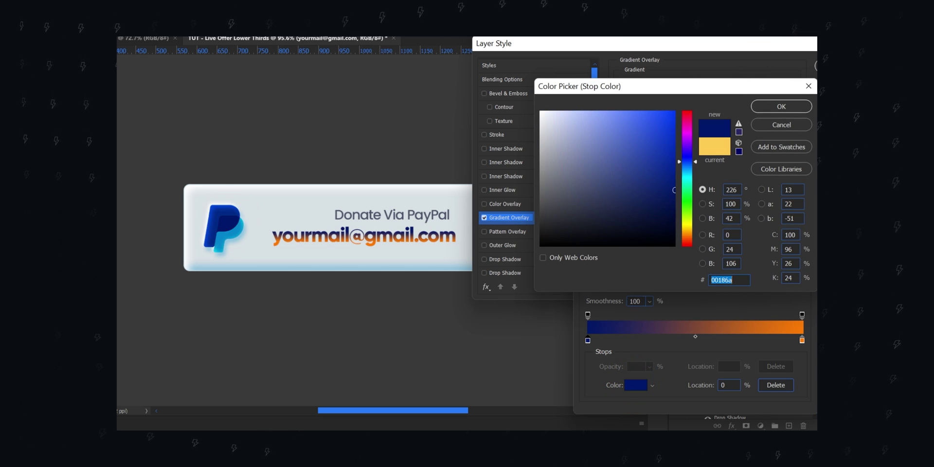
key(ctrl+a)
key(ctrl+c)
key(Return)
Set the gradient stops to 555b71 and near-black 101219, then enable Stroke
click(802, 340)
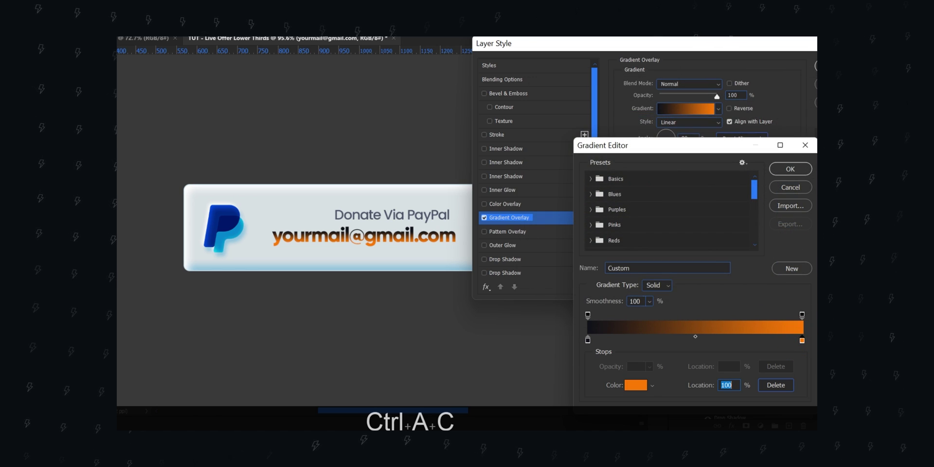
click(635, 385)
key(ctrl+v)
key(Return)
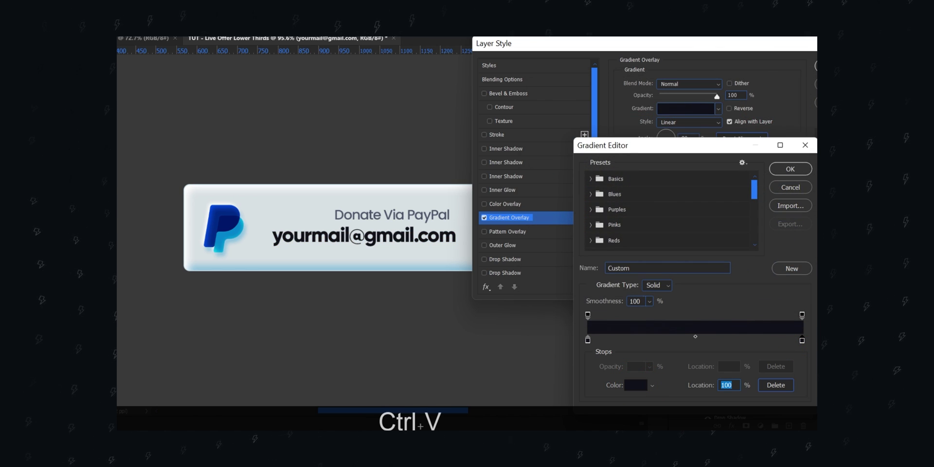
key(ctrl+z)
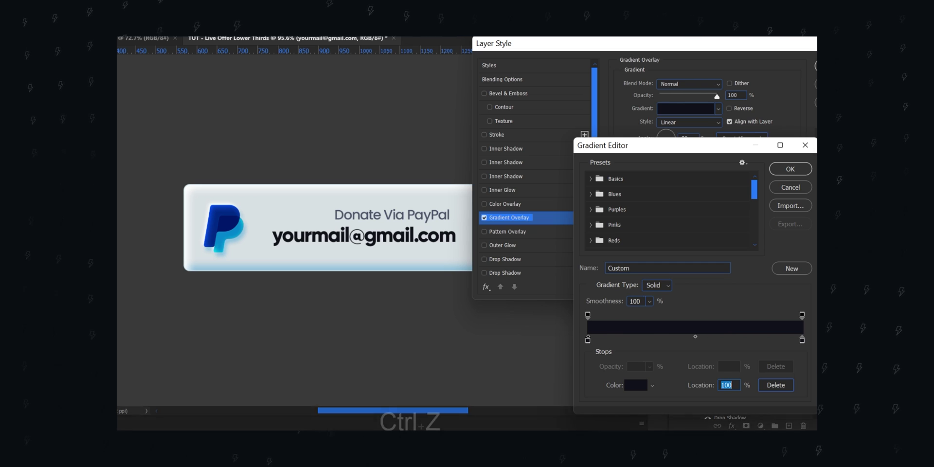
click(632, 382)
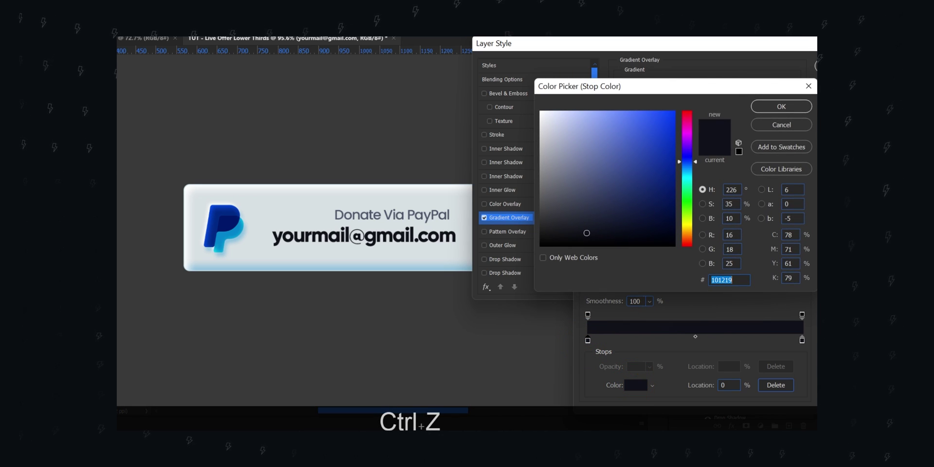
click(579, 184)
mouse_move(579, 186)
mouse_down()
mouse_move(563, 168)
mouse_move(575, 185)
mouse_up()
click(574, 186)
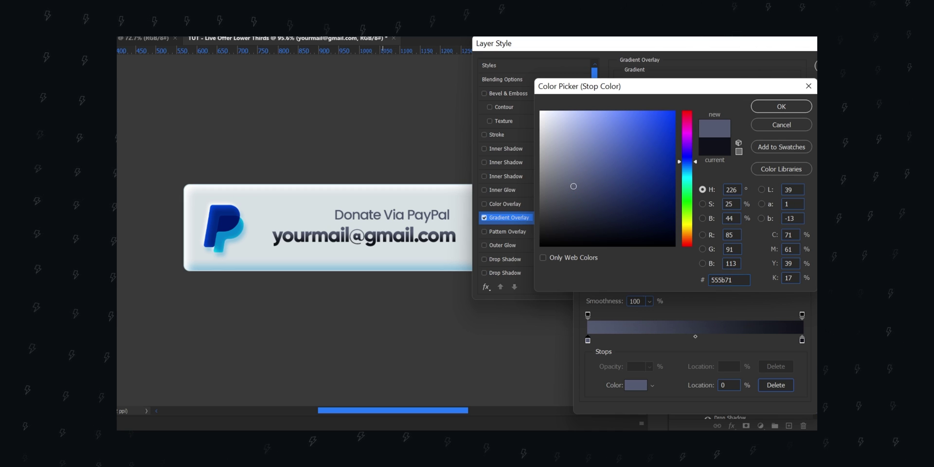
click(781, 106)
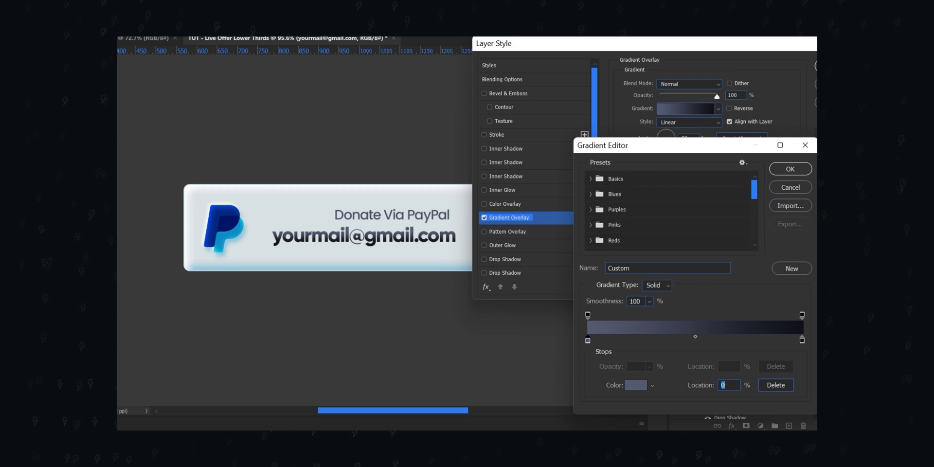
click(788, 169)
click(496, 134)
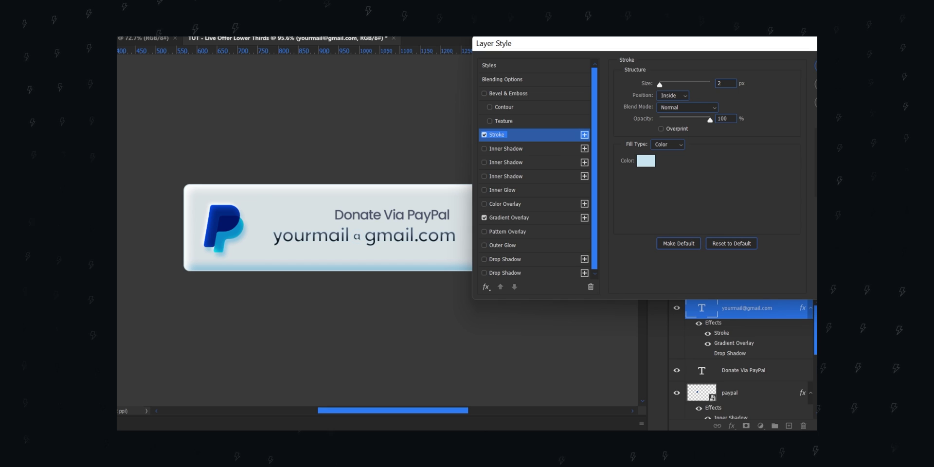
Place the e-mail stroke outside, colour it white, and apply the Layer Style
click(674, 104)
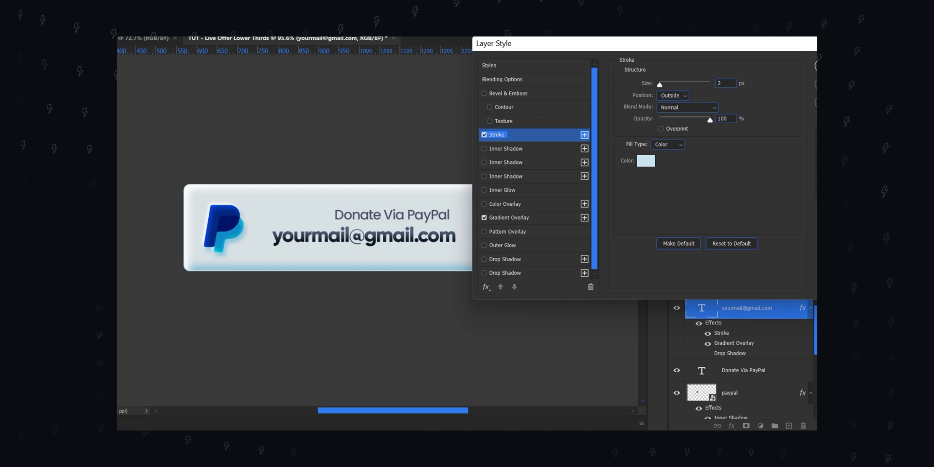
click(646, 161)
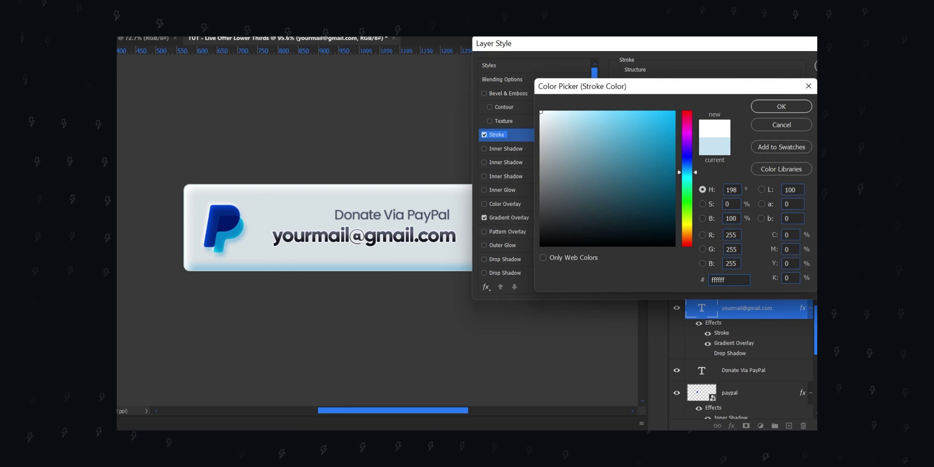
click(781, 106)
key(alt)
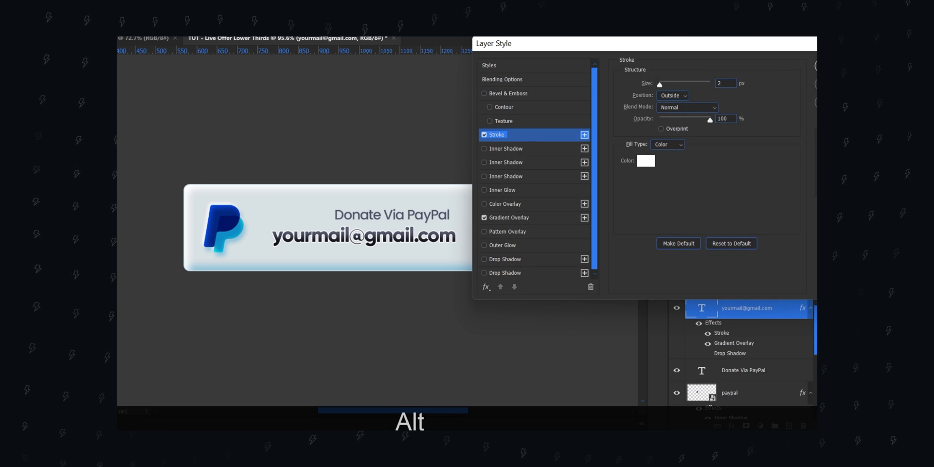
click(724, 69)
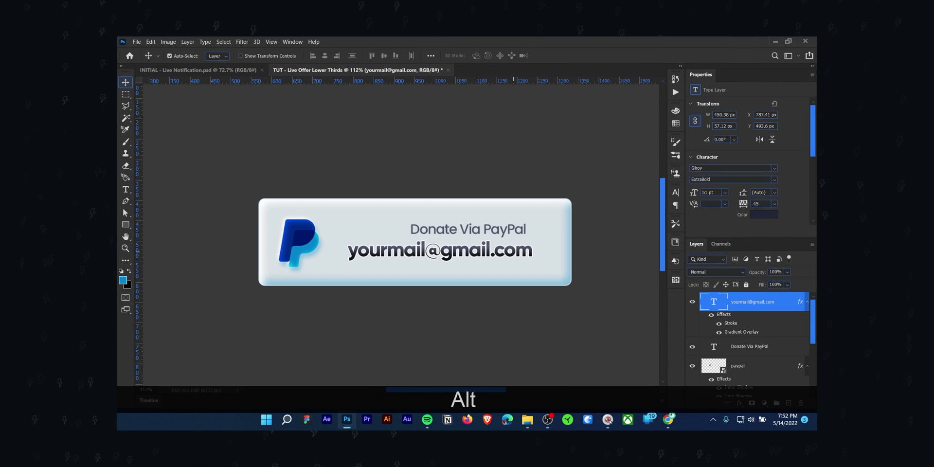
With Rectangle 1 selected, draw a circle with the Ellipse Tool over the button's left end
key(ctrl+z)
key(ctrl+z)
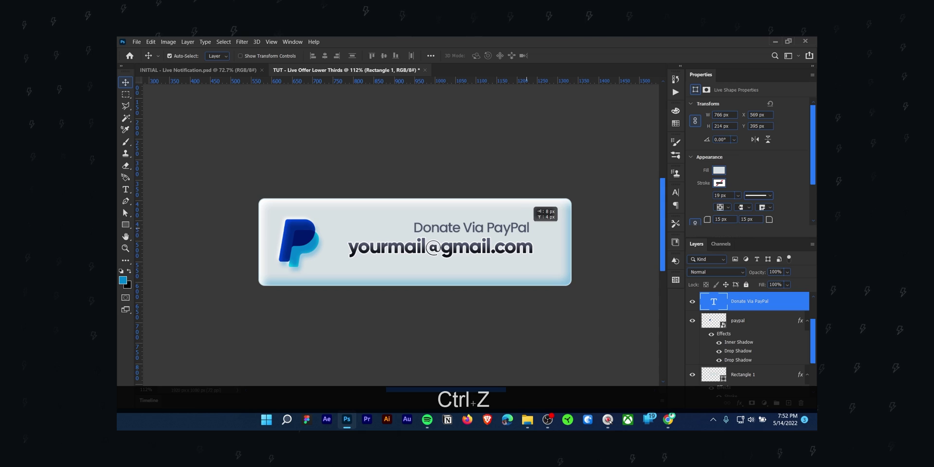
drag(471, 227, 470, 228)
scroll(749, 340, down, 2)
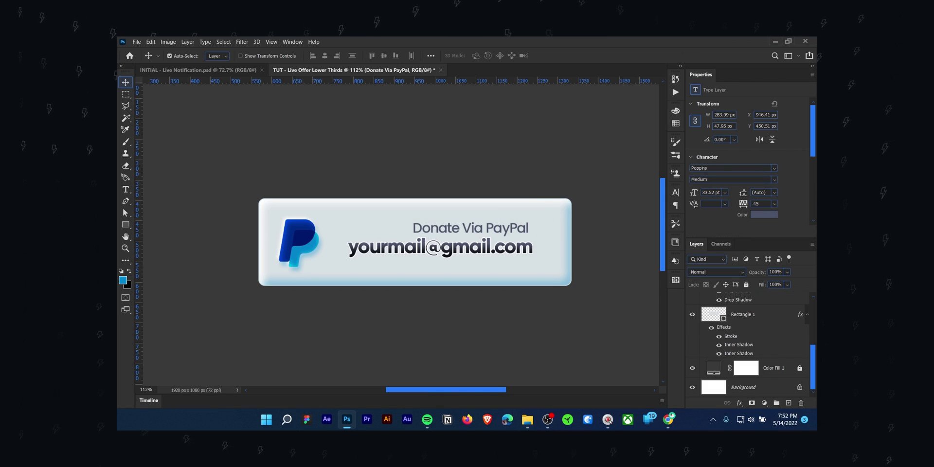
click(695, 314)
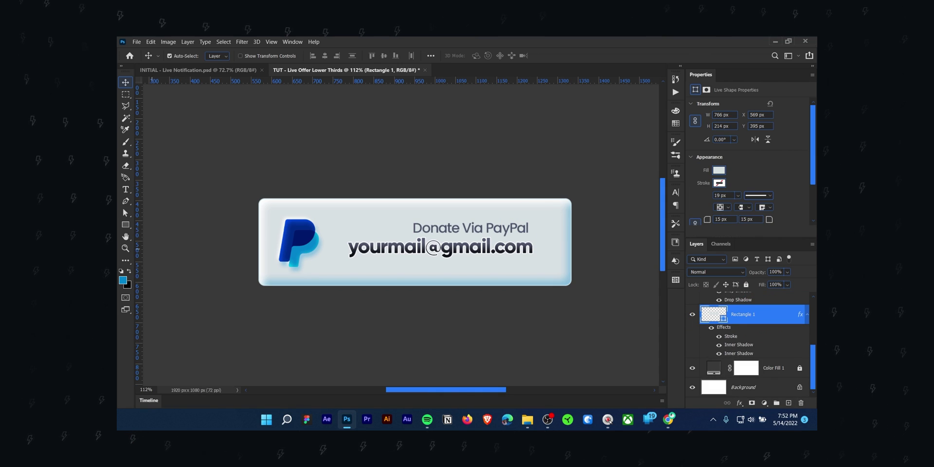
right_click(125, 224)
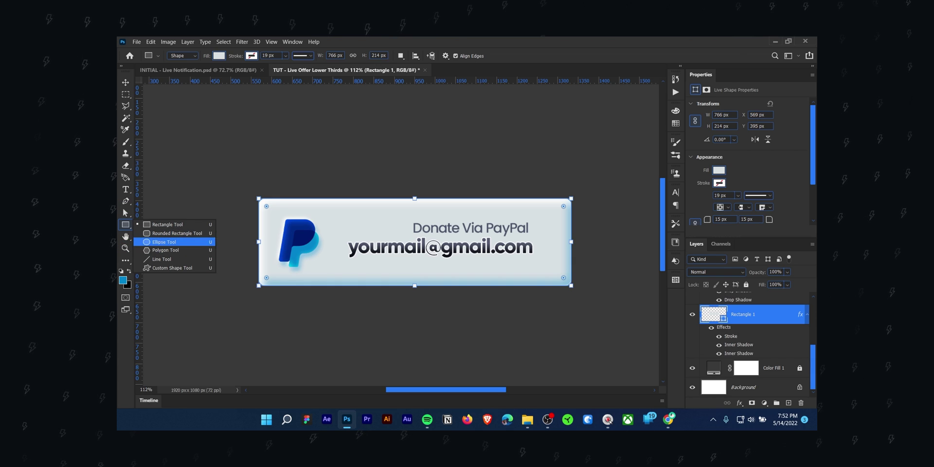
click(148, 231)
key(ctrl+shift+alt+n)
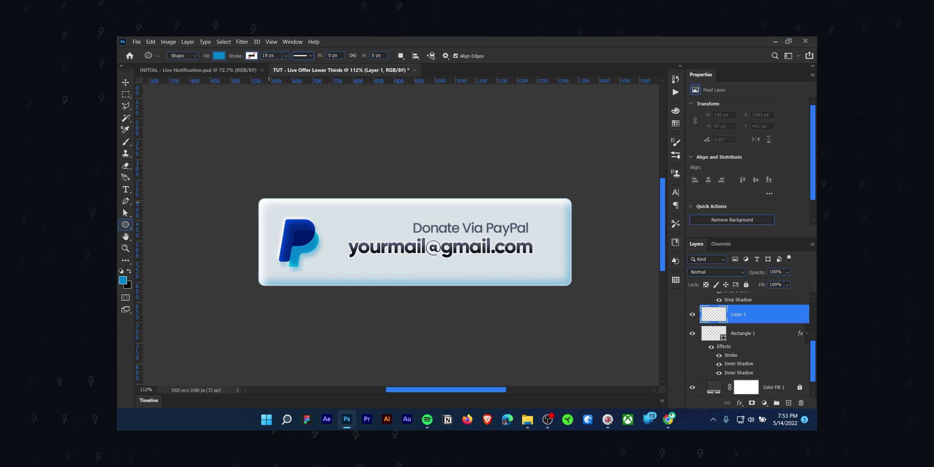
drag(302, 222, 355, 302)
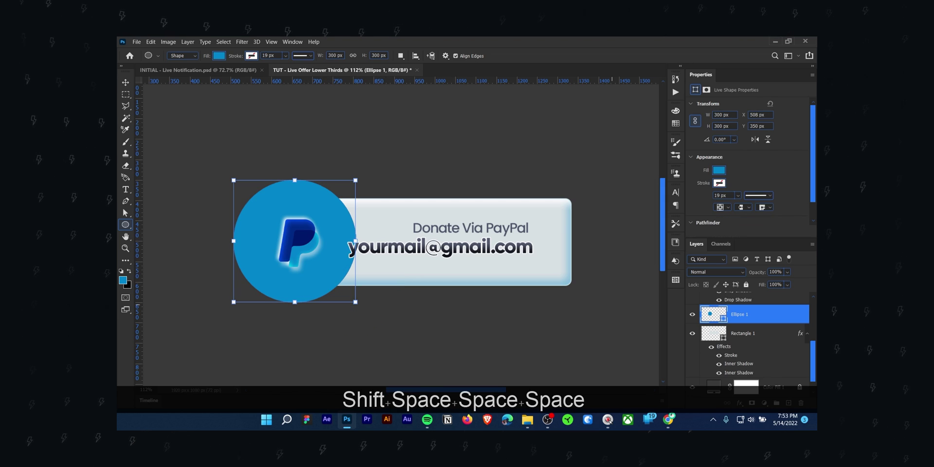
Clip the circle to the rectangle, fill it blue 1ba8f2, and add an empty layer
right_click(785, 314)
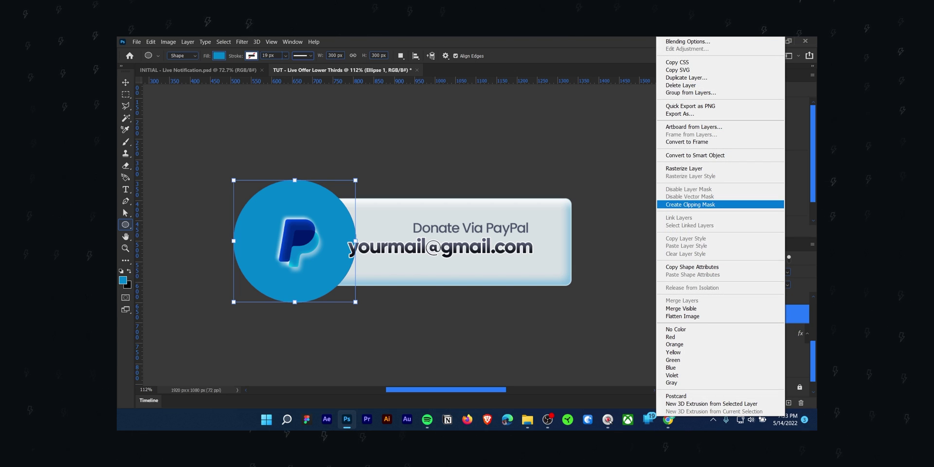
click(691, 204)
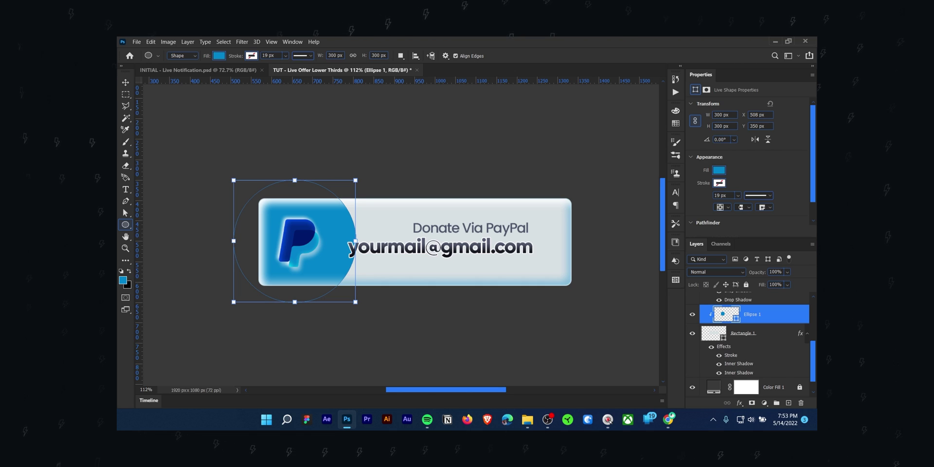
double_click(737, 318)
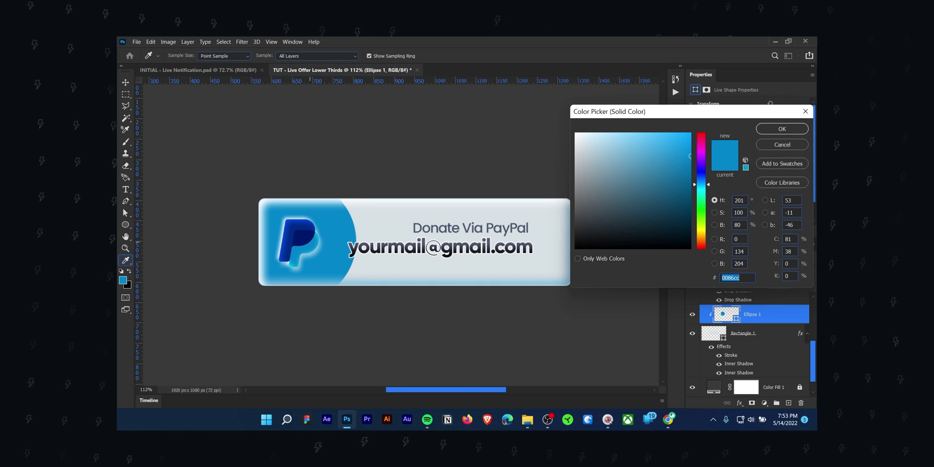
click(677, 137)
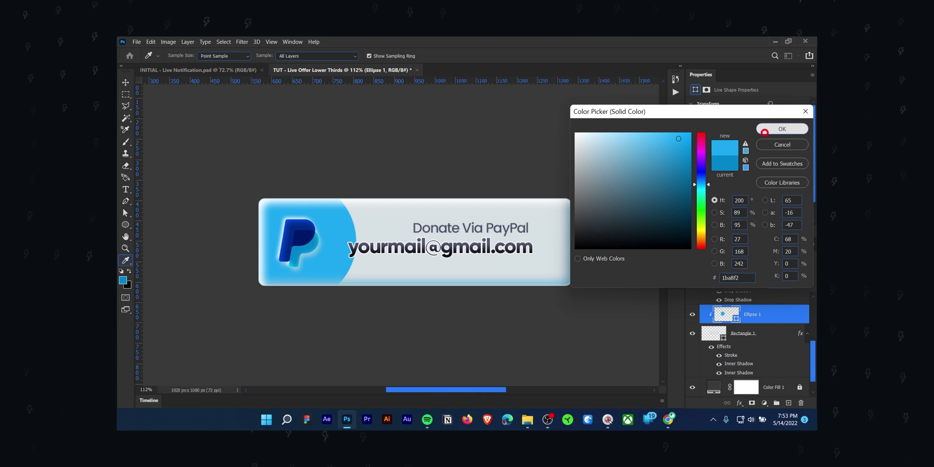
click(763, 132)
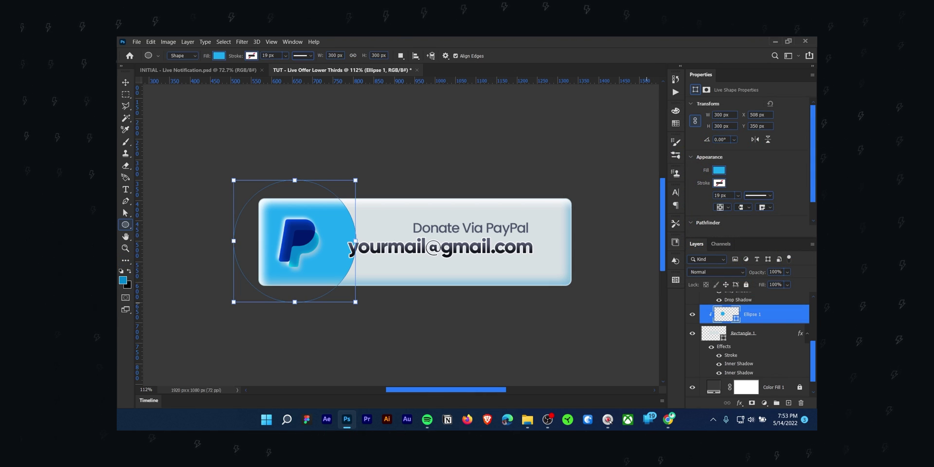
key(ctrl+shift+alt+n)
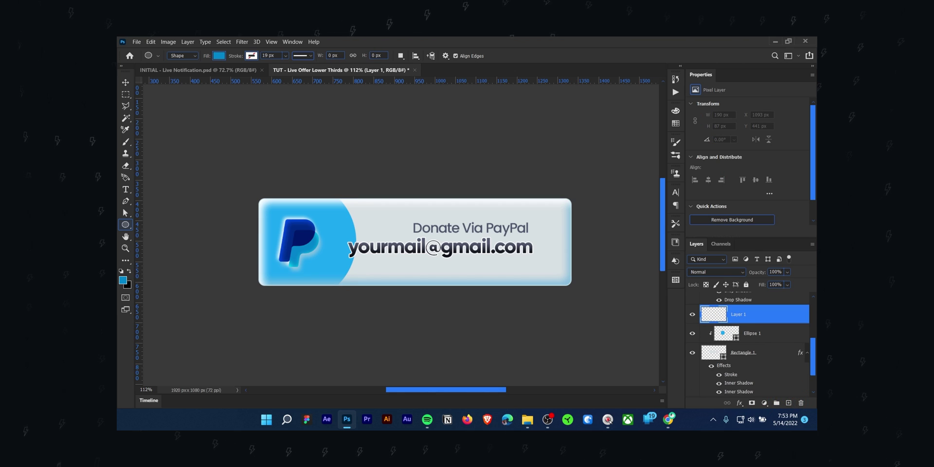
Clip the new layer, draw a circle over the button's right end, and fill it gold f6ba38
right_click(778, 315)
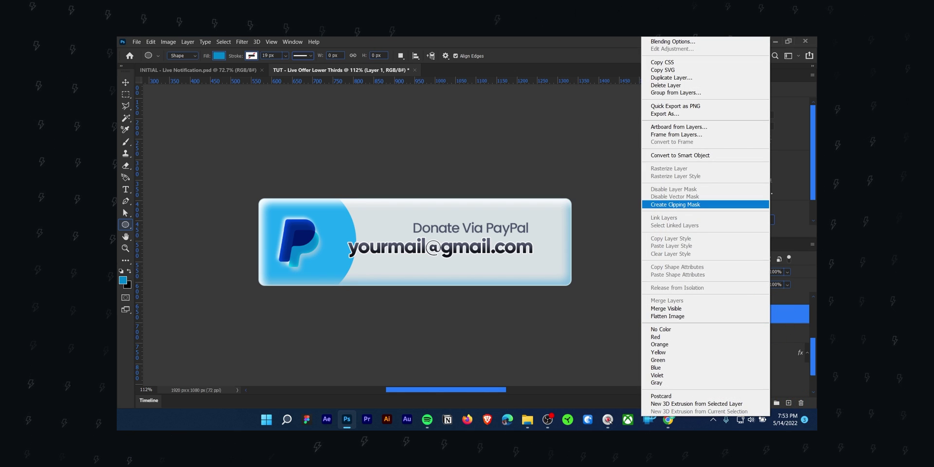
click(705, 204)
drag(455, 197, 603, 315)
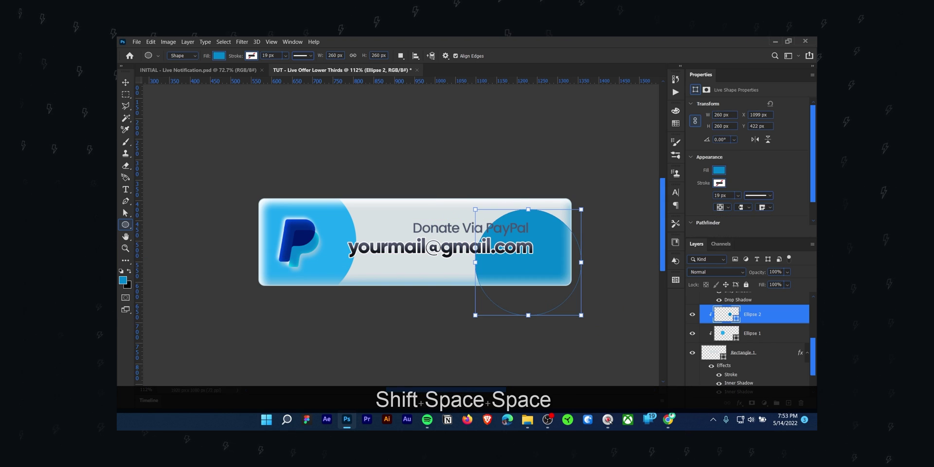
click(718, 170)
click(803, 183)
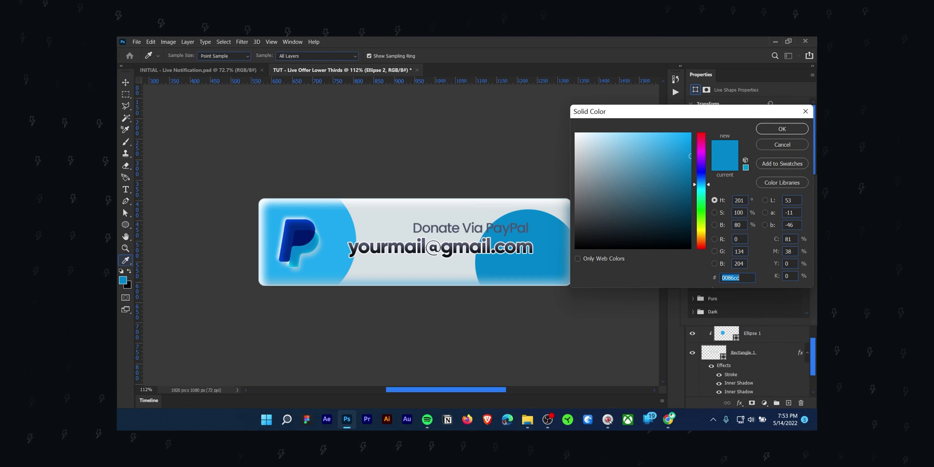
drag(701, 184, 701, 236)
click(668, 140)
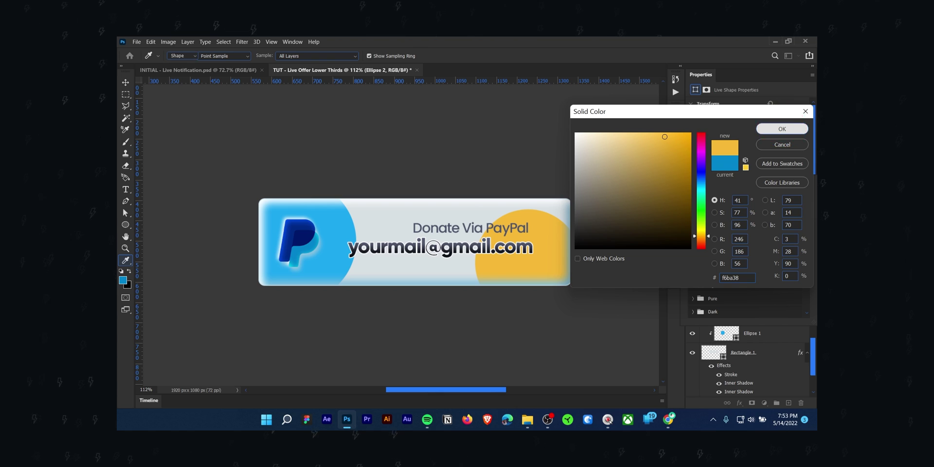
key(Return)
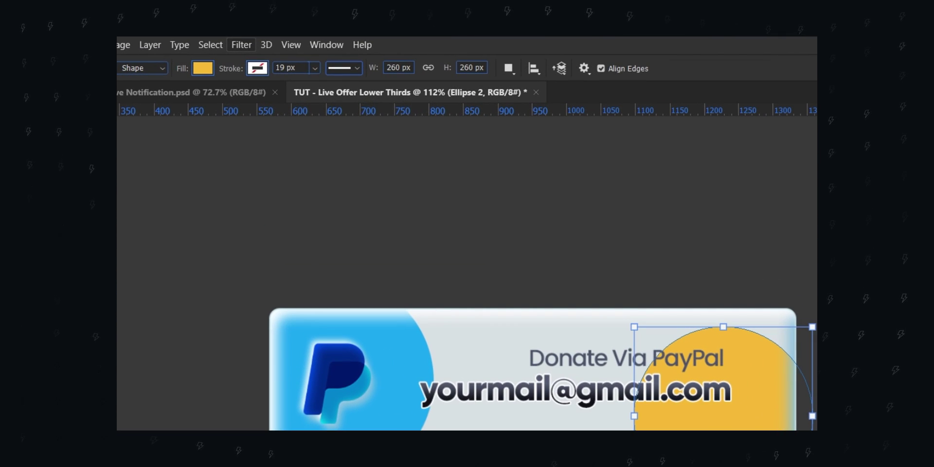
Apply a 50 px Gaussian Blur smart filter to both the gold and blue circles
click(241, 42)
mouse_move(362, 263)
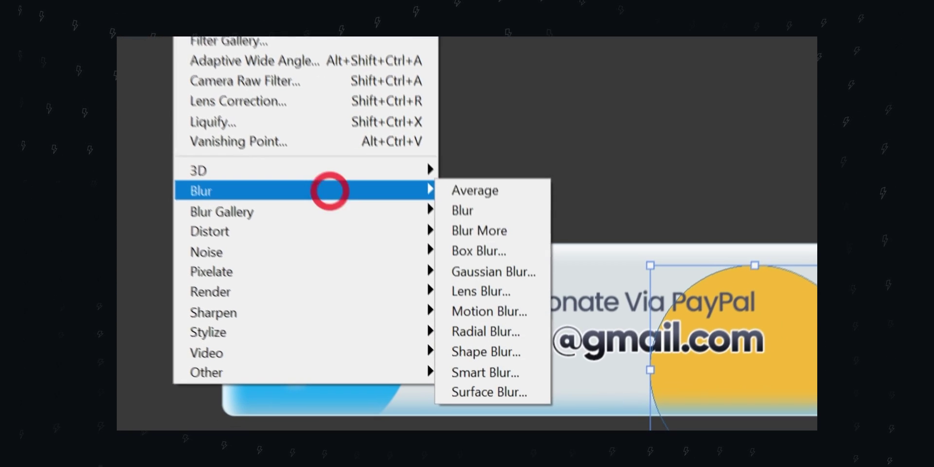
click(494, 265)
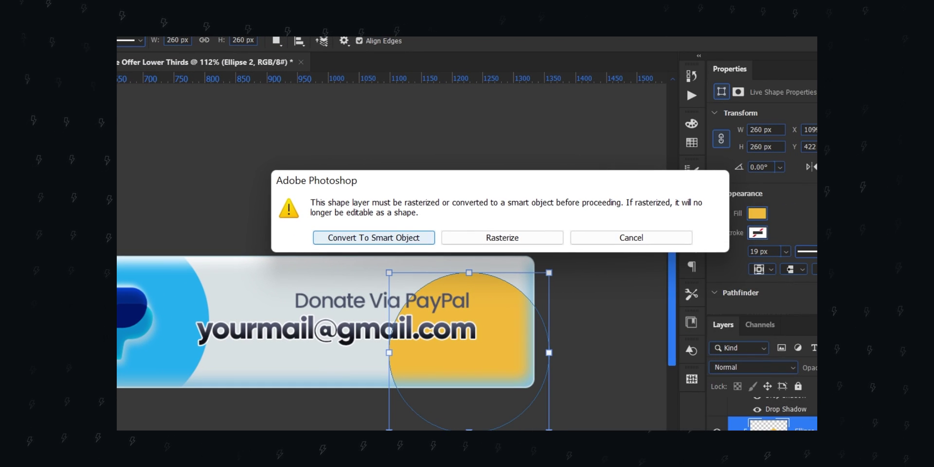
click(358, 236)
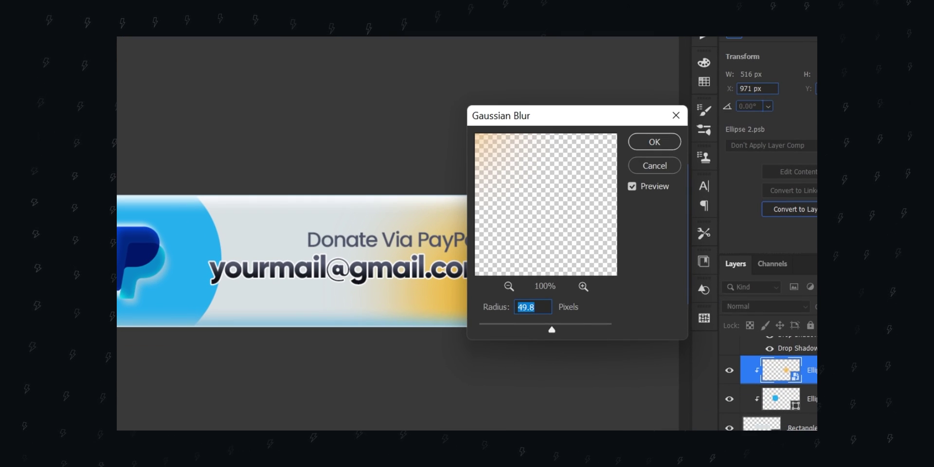
drag(583, 115, 691, 91)
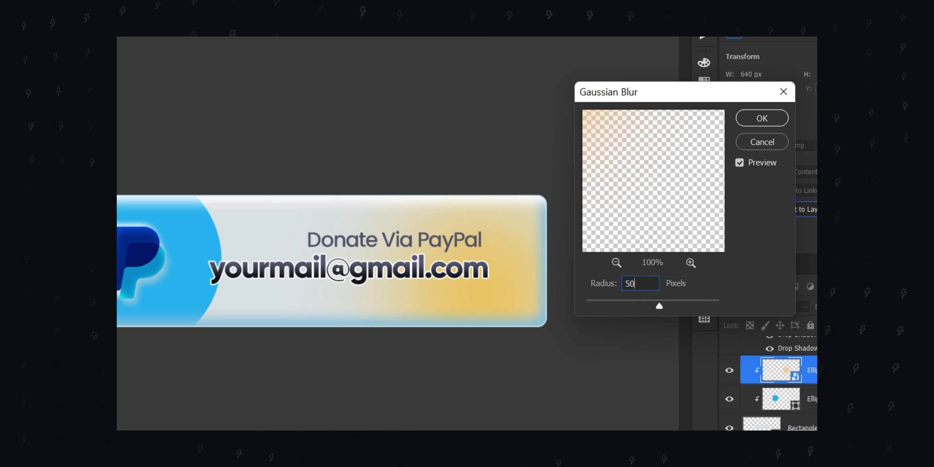
key(Return)
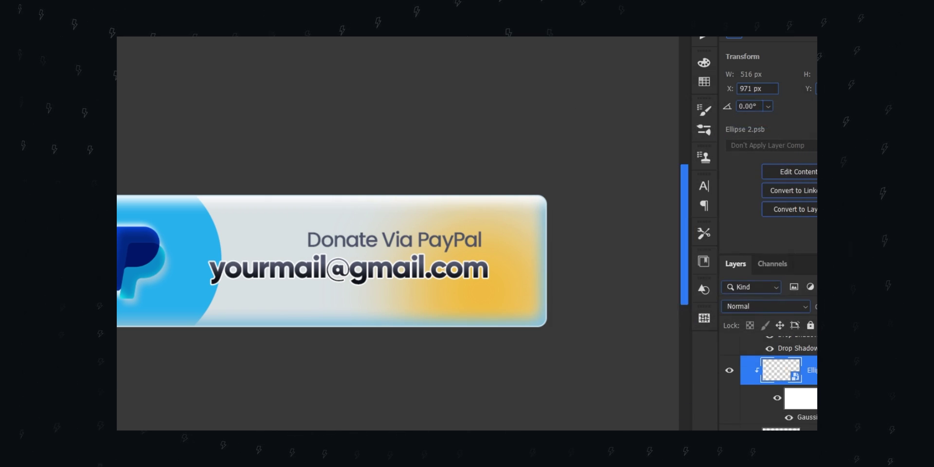
key(alt+bracketleft)
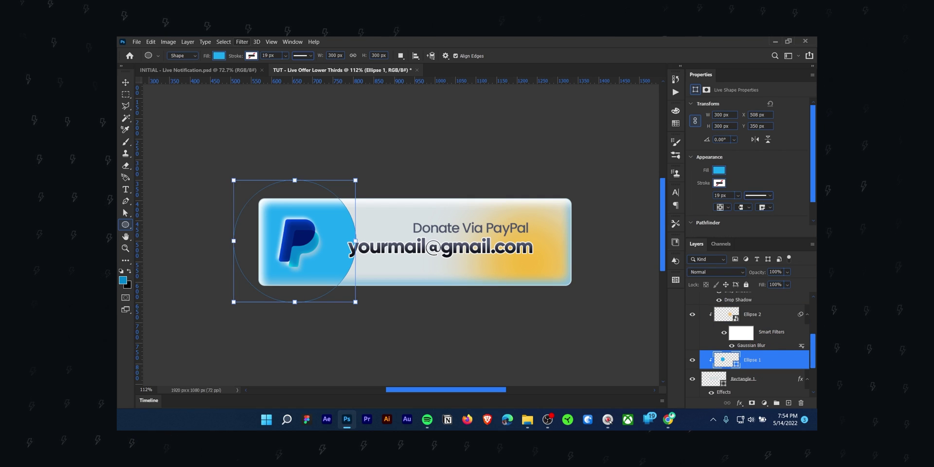
click(241, 42)
click(302, 171)
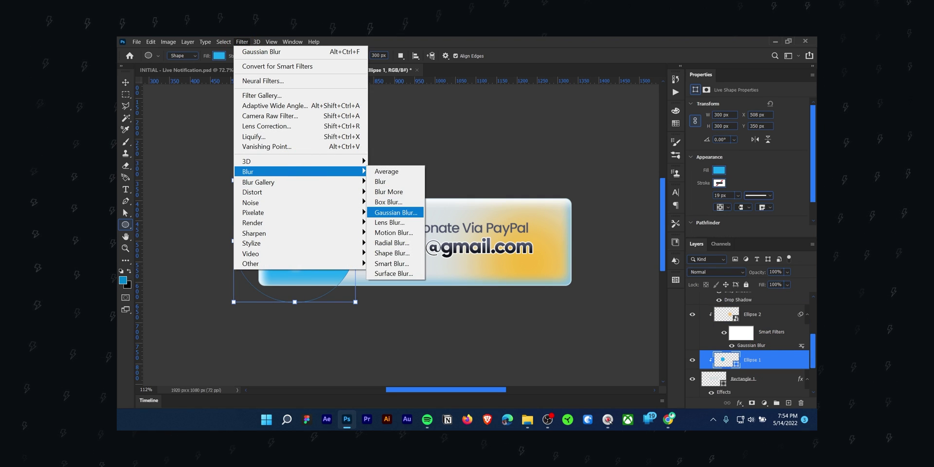
click(396, 212)
key(Return)
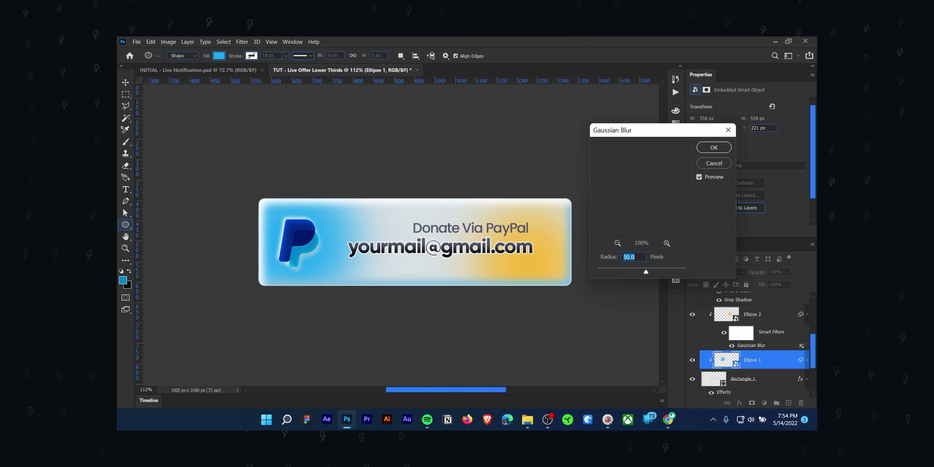
key(Return)
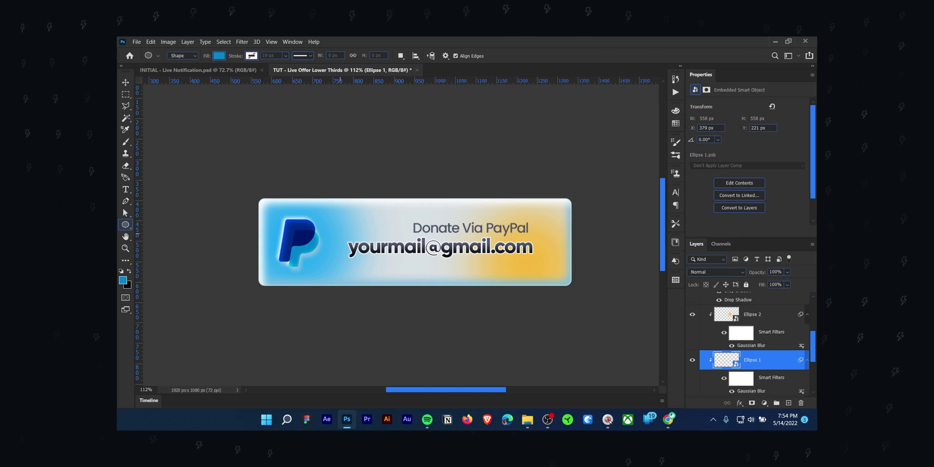
Set Ellipse 1 and Ellipse 2 to Overlay, then add an empty layer clipped to Rectangle 1
click(715, 271)
click(709, 291)
click(749, 314)
click(715, 272)
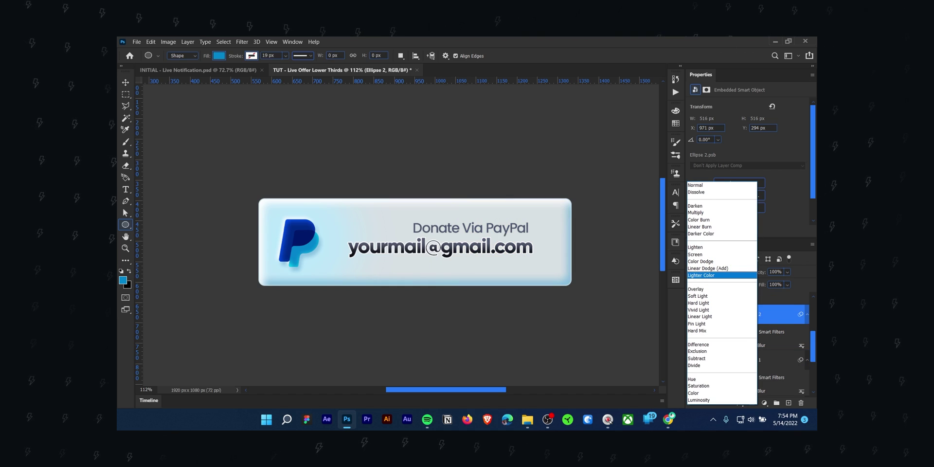
click(714, 287)
scroll(749, 345, down, 3)
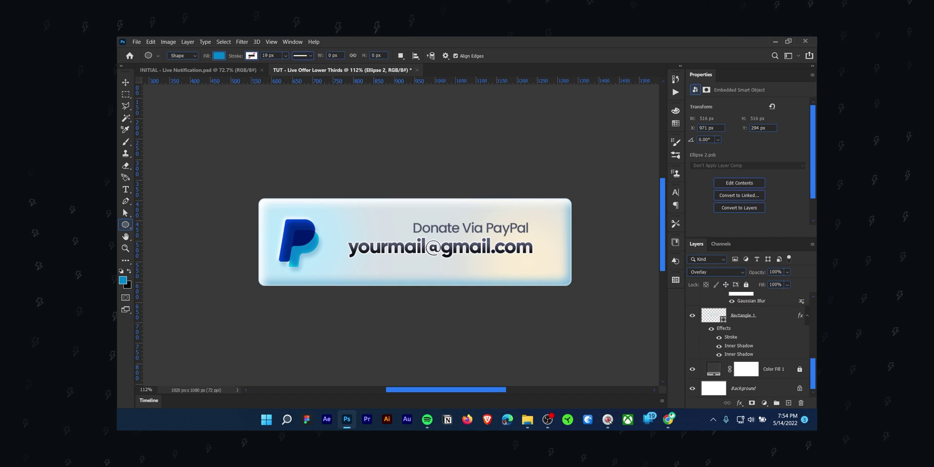
click(773, 315)
key(ctrl+shift+alt+n)
key(ctrl+alt+g)
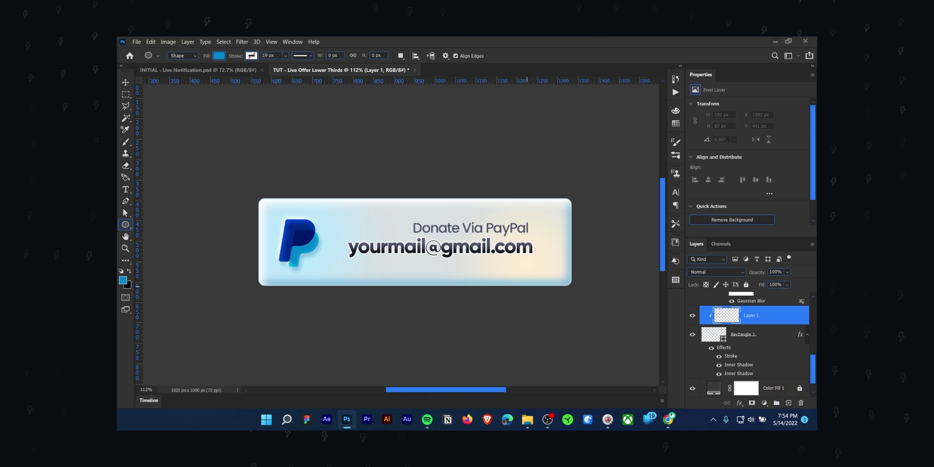
Draw a large circle across the card with a white stroke and pale blue d9ebf4 fill
drag(385, 226, 483, 316)
drag(483, 316, 484, 341)
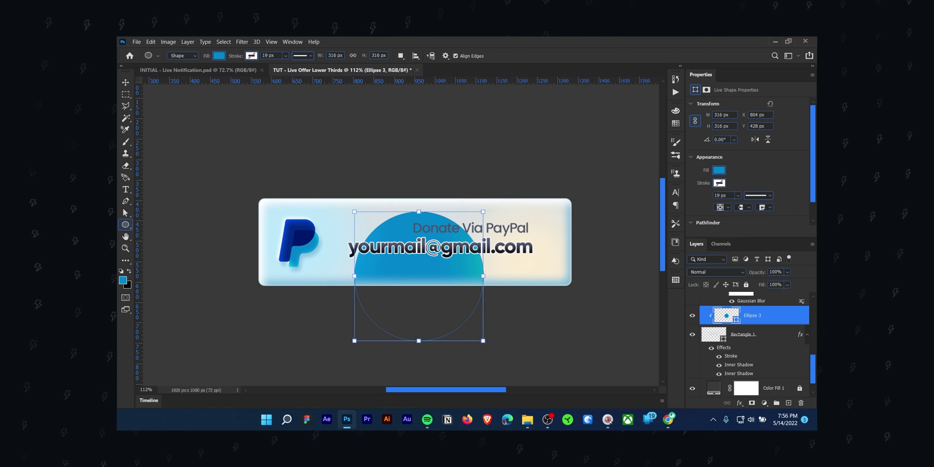
click(719, 183)
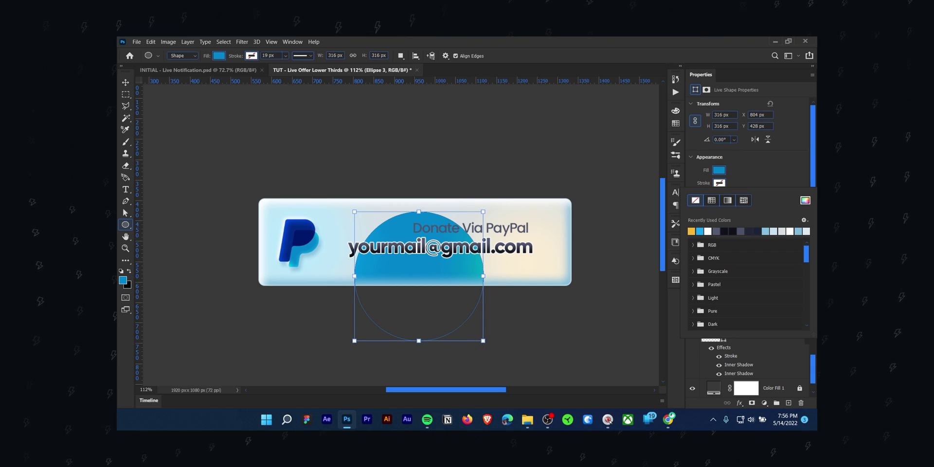
click(691, 231)
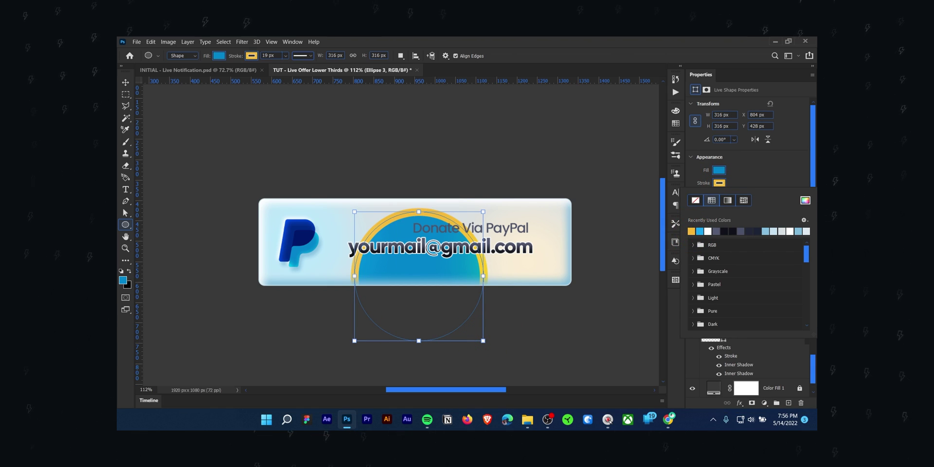
key(Escape)
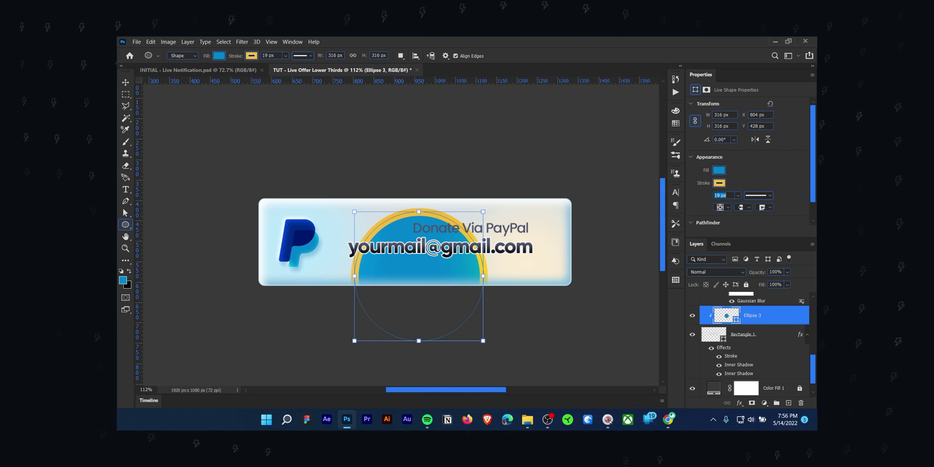
click(719, 183)
click(805, 201)
click(589, 127)
click(781, 129)
click(719, 169)
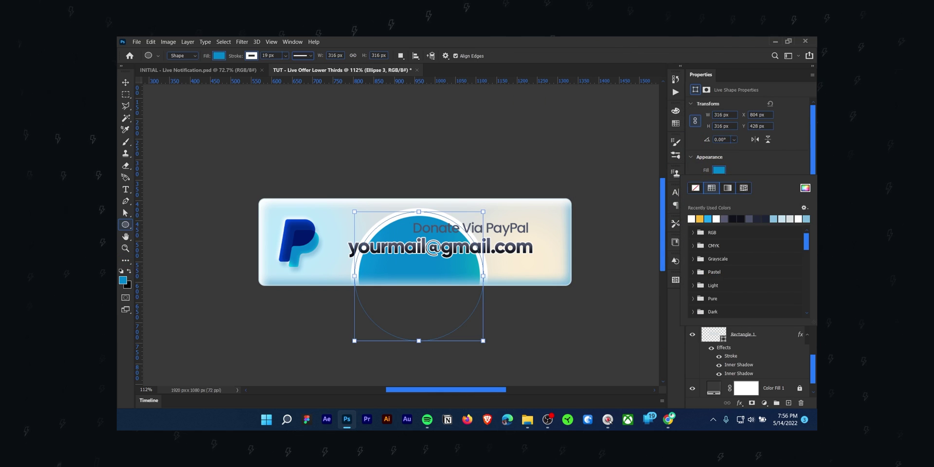
click(805, 188)
click(582, 138)
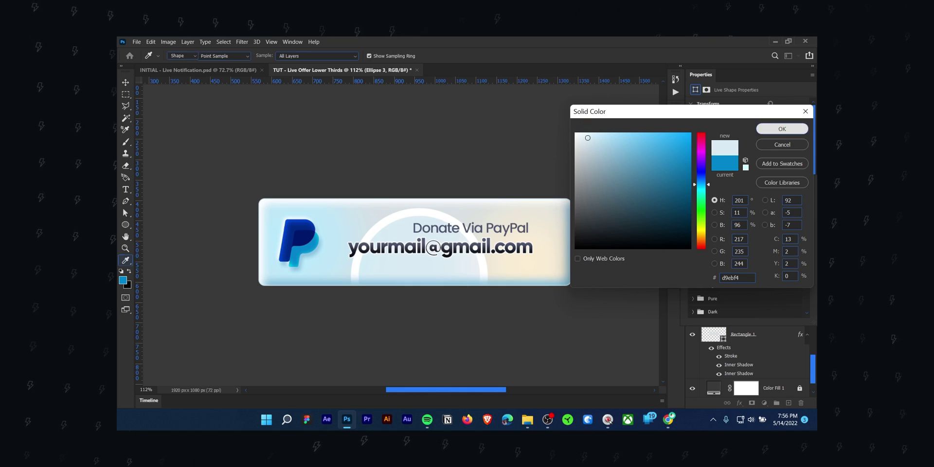
click(782, 129)
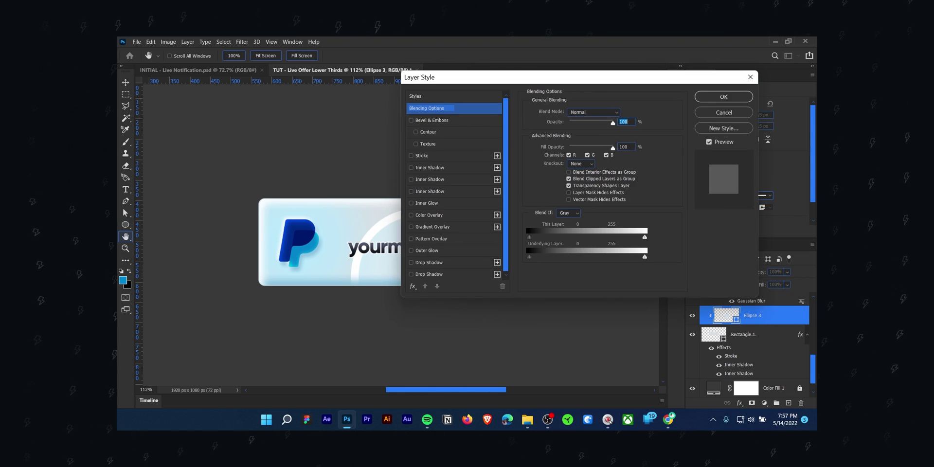
Give the circle a cyan Inner Shadow of size 27
drag(437, 68, 533, 65)
click(513, 179)
click(717, 101)
click(609, 151)
mouse_move(609, 150)
mouse_down()
mouse_move(622, 176)
mouse_move(643, 161)
mouse_up()
key(Return)
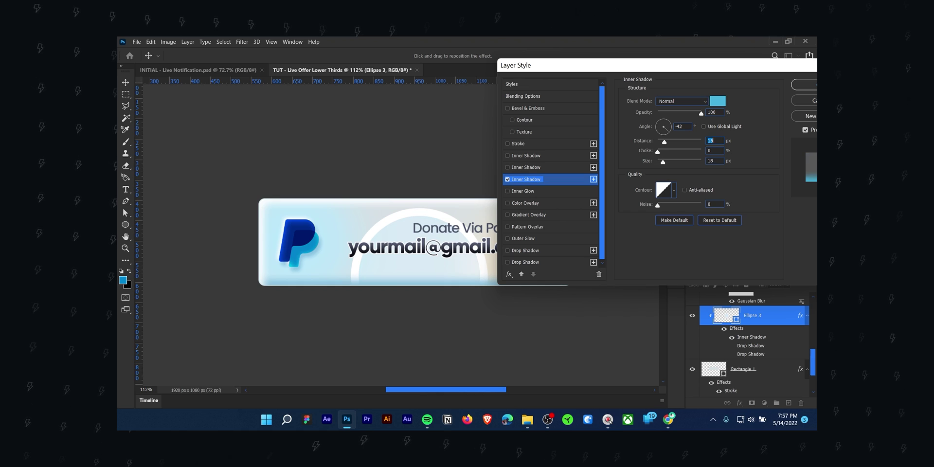
drag(534, 65, 520, 61)
click(804, 81)
Place Video Watermark.png, enlarge it and move it onto the card's right end
key(alt+Tab)
drag(590, 194, 406, 234)
drag(440, 192, 470, 185)
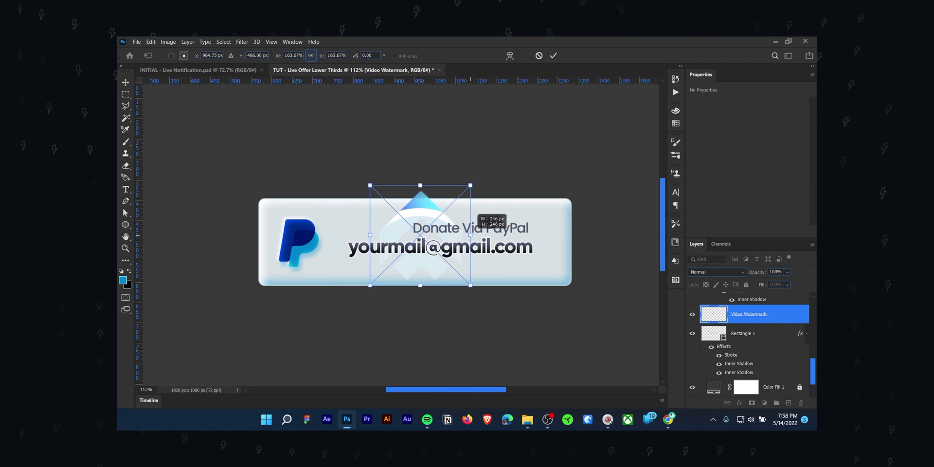
drag(452, 238, 568, 243)
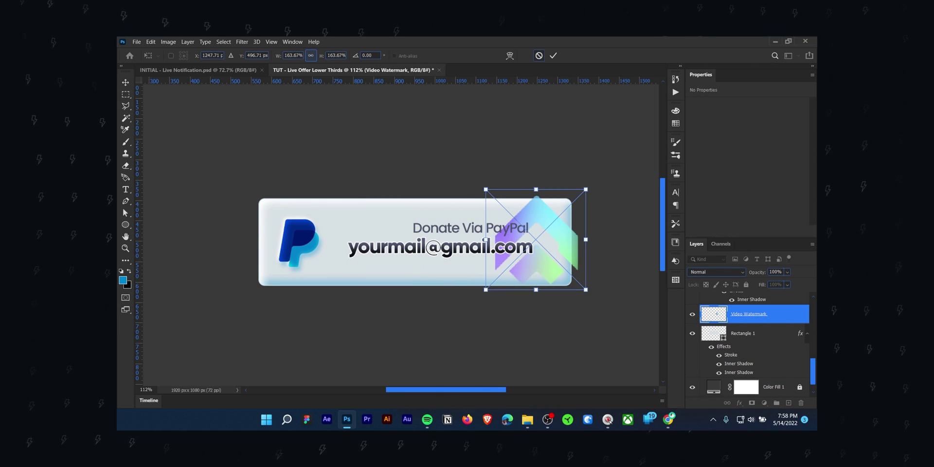
key(Return)
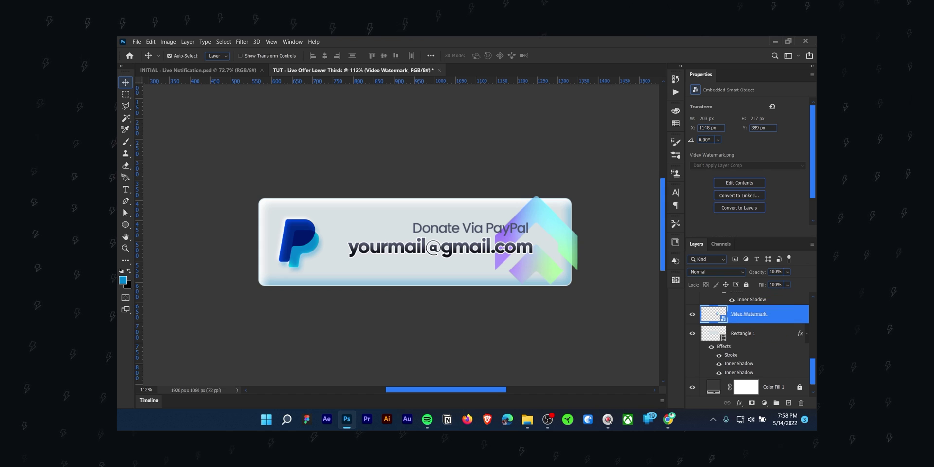
Clip the watermark to the card shape and shift it further right
key(alt)
right_click(781, 316)
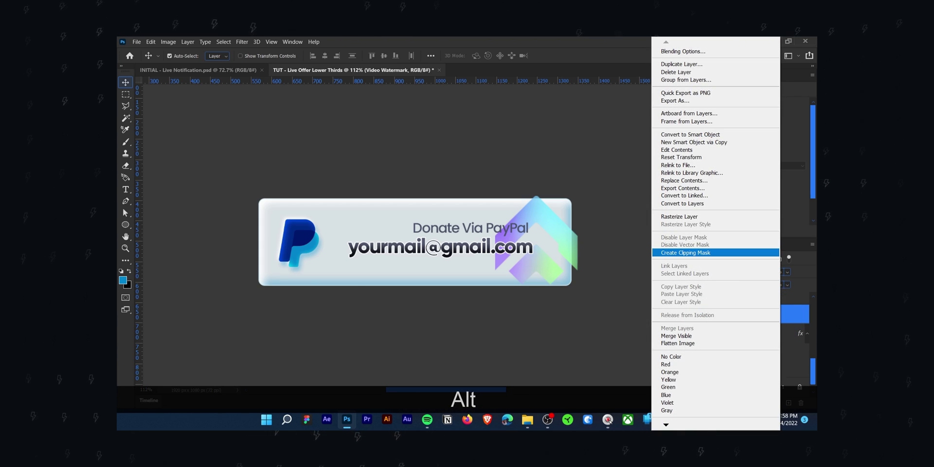
click(685, 252)
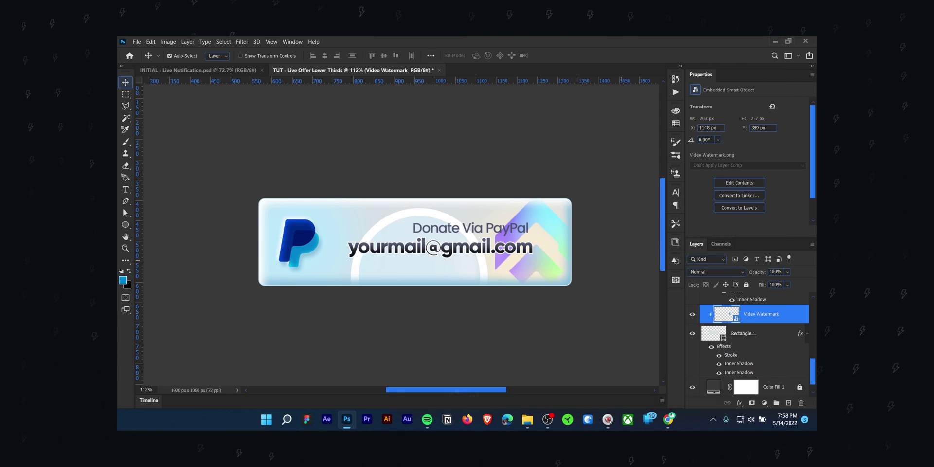
key(ctrl+t)
drag(537, 233, 567, 229)
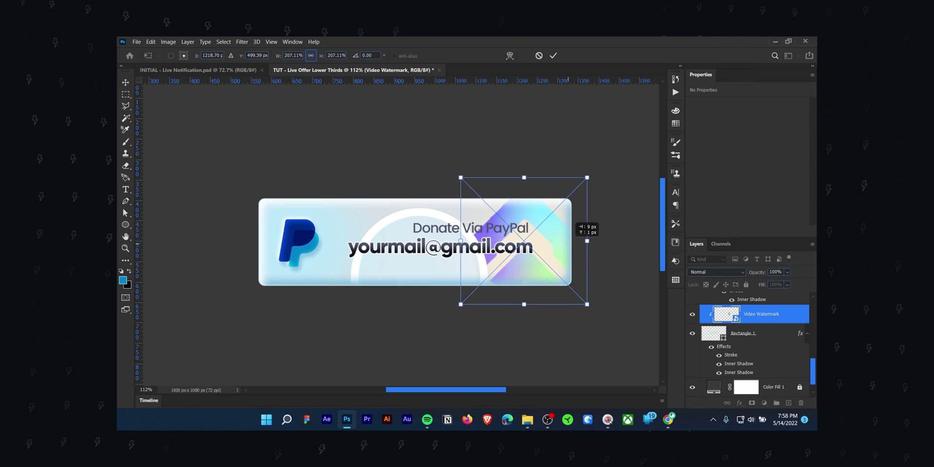
Commit the watermark position and give it a yellowish Color Overlay in Normal blend mode
click(552, 56)
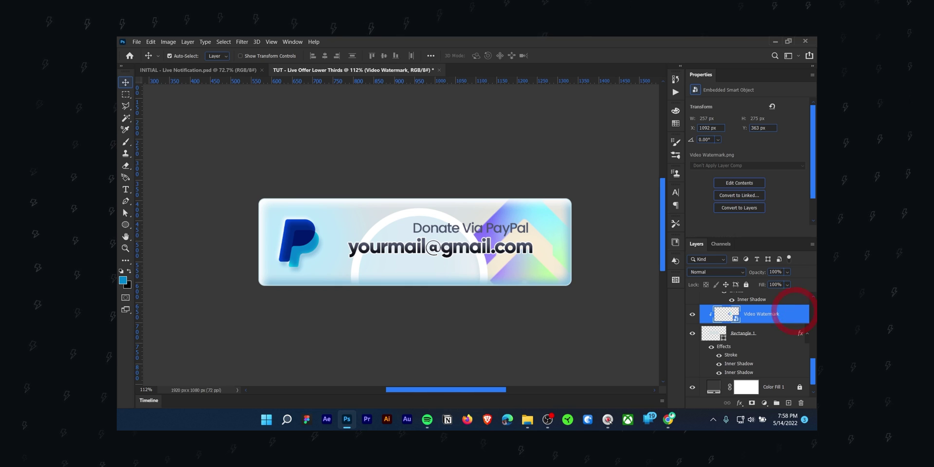
double_click(793, 314)
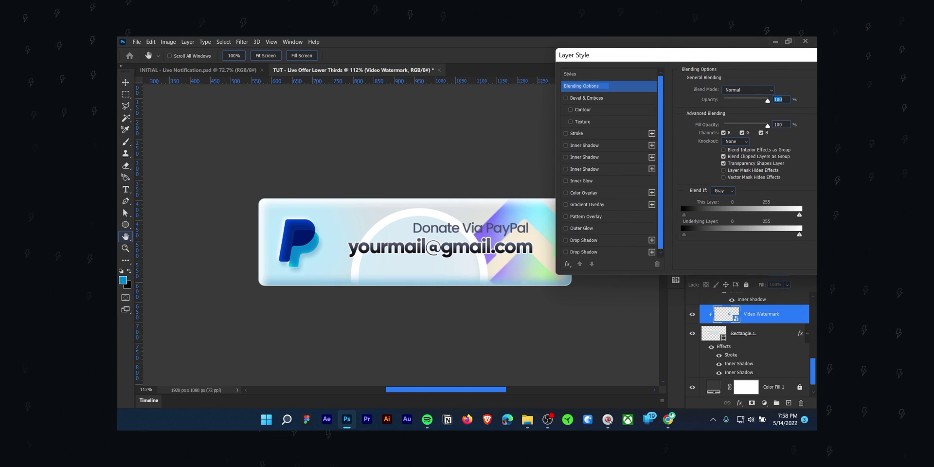
click(584, 193)
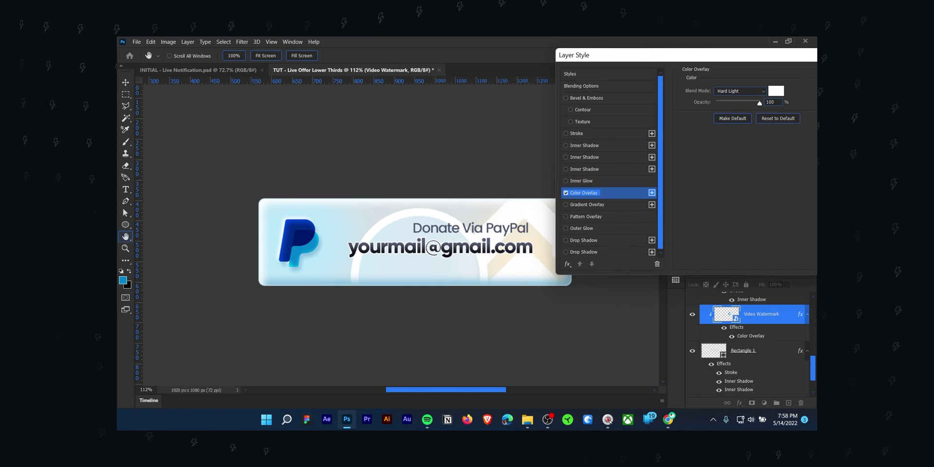
click(775, 91)
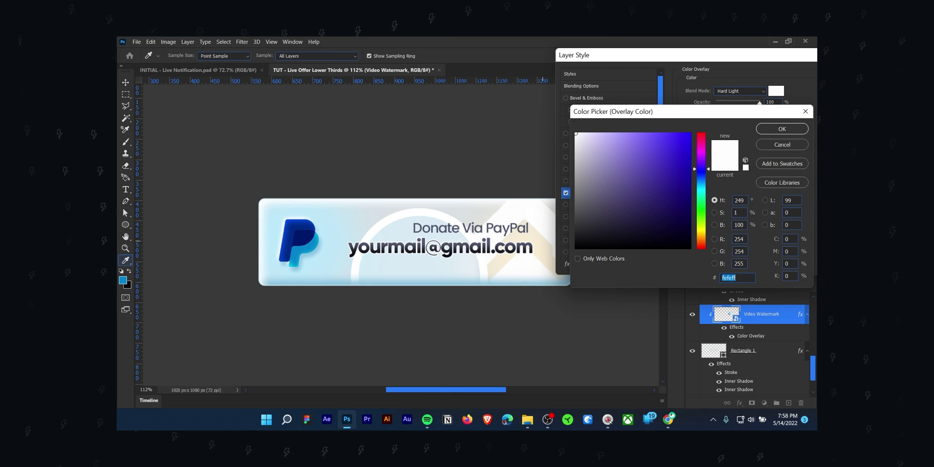
click(516, 228)
drag(620, 137, 639, 136)
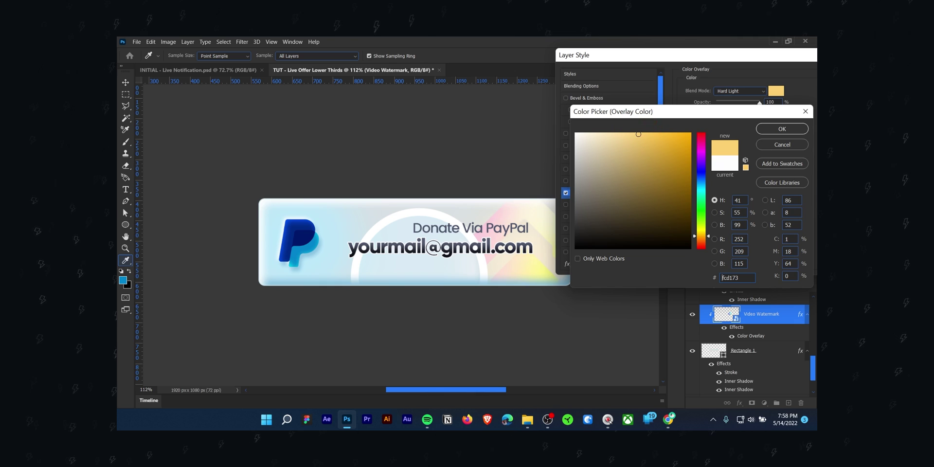
click(781, 129)
click(734, 91)
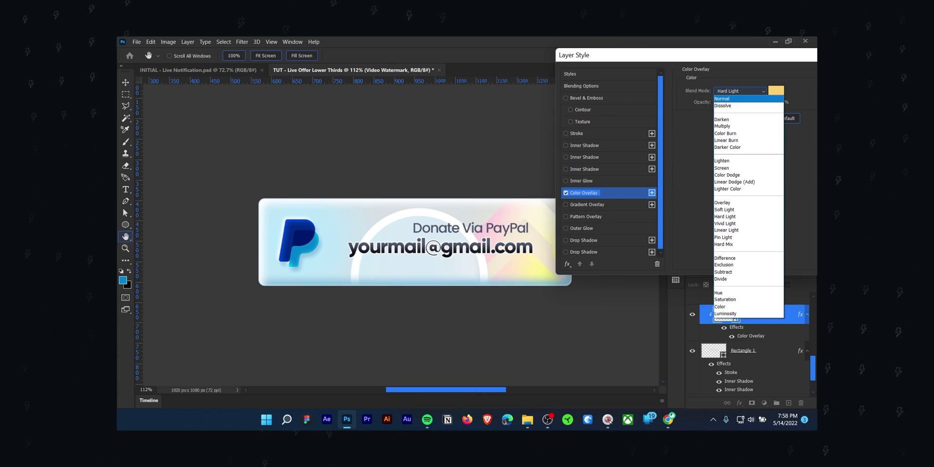
click(729, 97)
Lighten the overlay colour to pale cream #fef0d3 and apply the layer style
click(775, 91)
drag(618, 134, 595, 133)
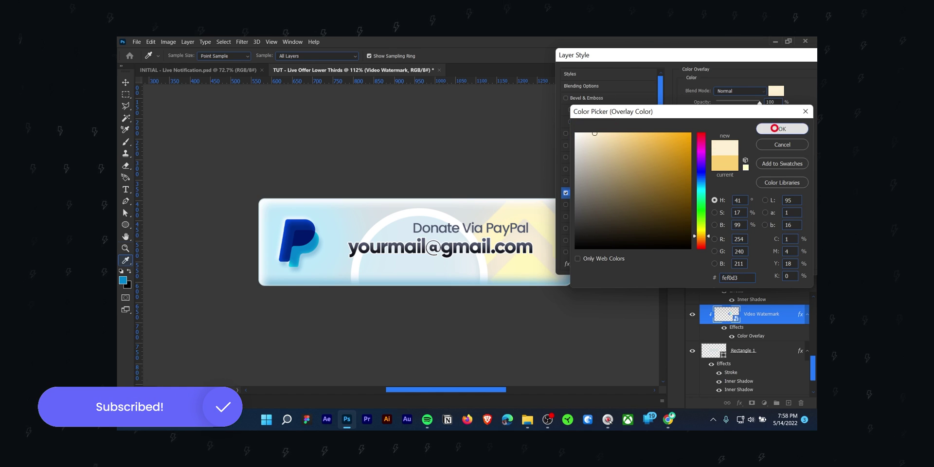
click(781, 129)
drag(764, 55, 720, 54)
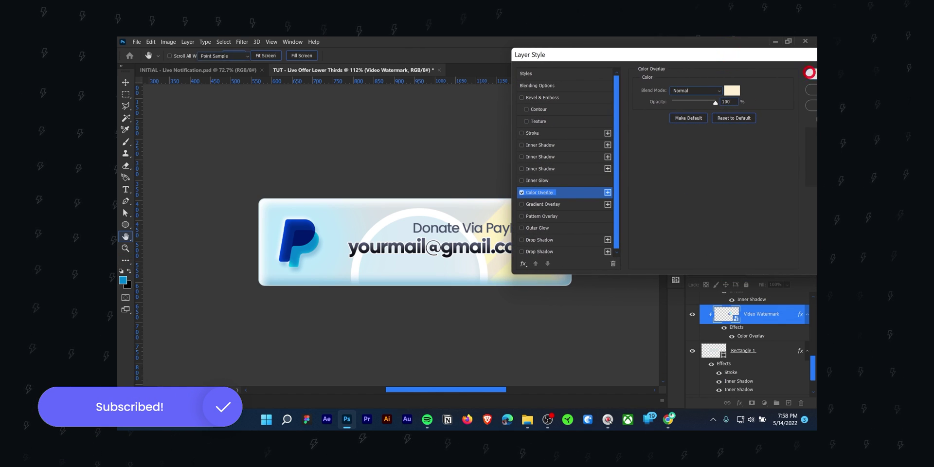
key(Return)
Nudge the e-mail text line and the Donate Via PayPal text into place
key(ctrl+0)
scroll(418, 225, up, 5)
drag(481, 208, 534, 216)
mouse_move(537, 190)
mouse_down()
mouse_move(542, 216)
mouse_move(544, 189)
mouse_up()
Nudge the Donate Via PayPal text and commit a transform on the PayPal logo
click(539, 191)
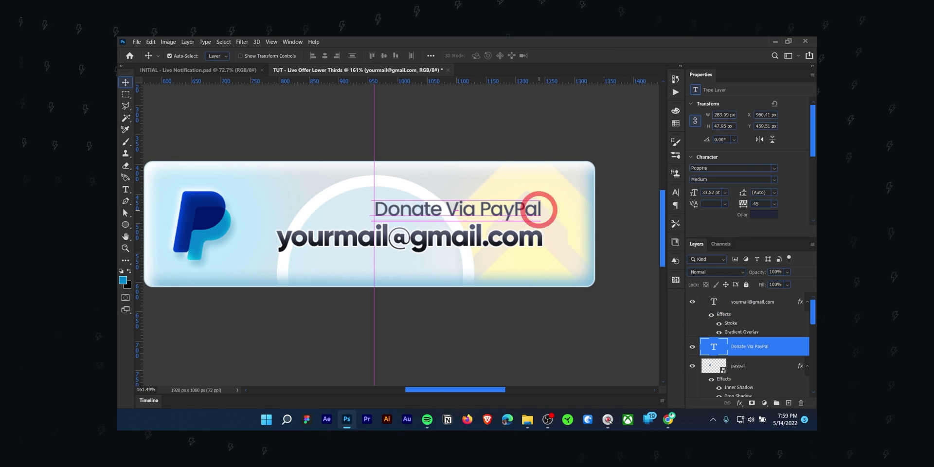
click(201, 221)
key(ctrl+t)
key(Return)
Select the layers from Rectangle 1 down to paypal and group them into Group 1
scroll(381, 221, down, 2)
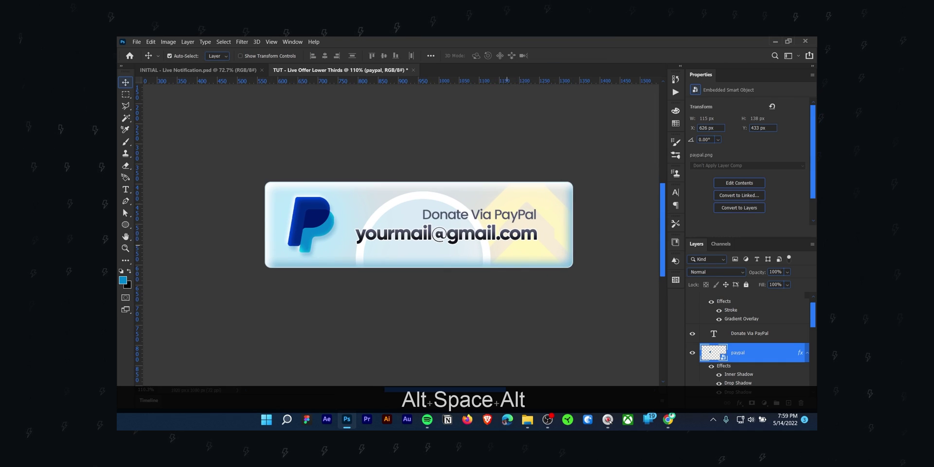
scroll(748, 343, down, 5)
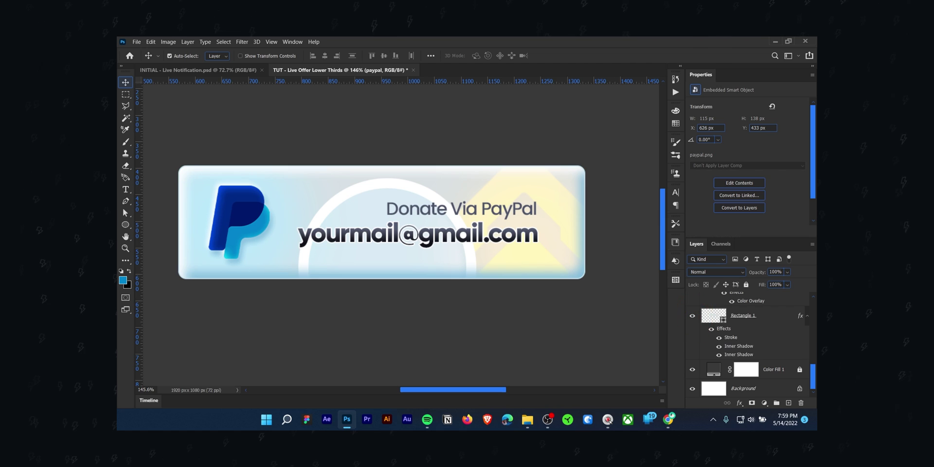
click(776, 318)
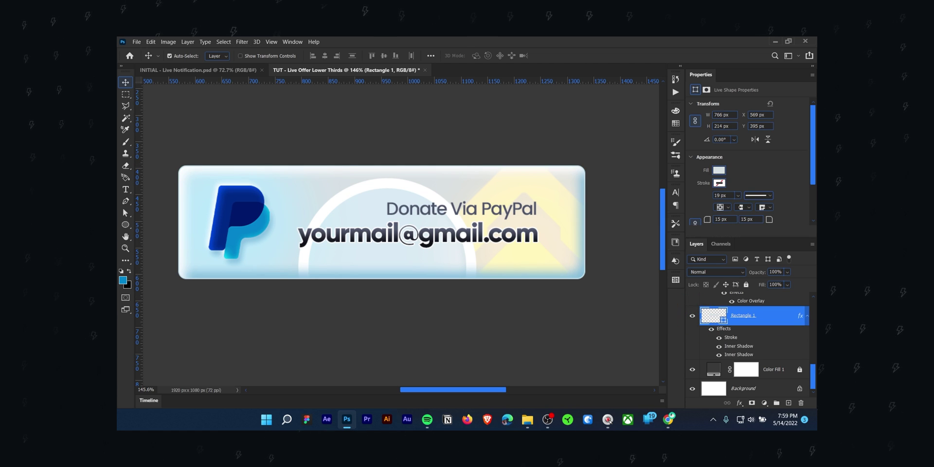
scroll(749, 343, up, 4)
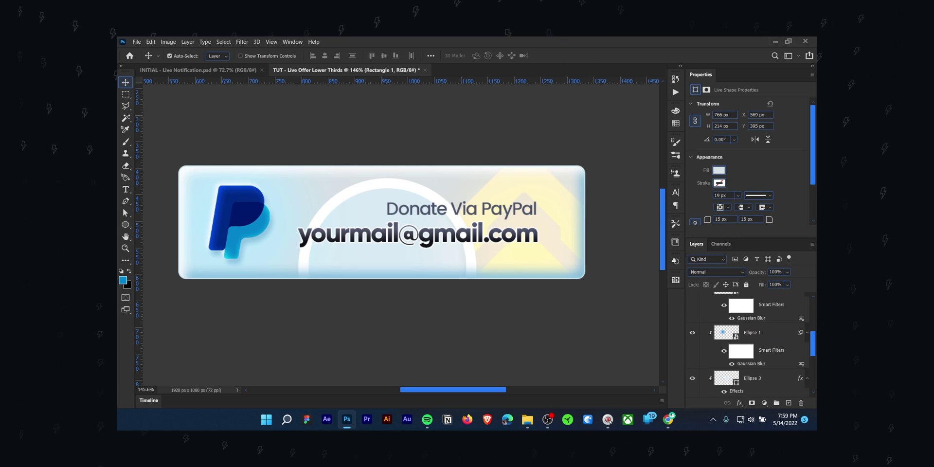
scroll(749, 343, up, 4)
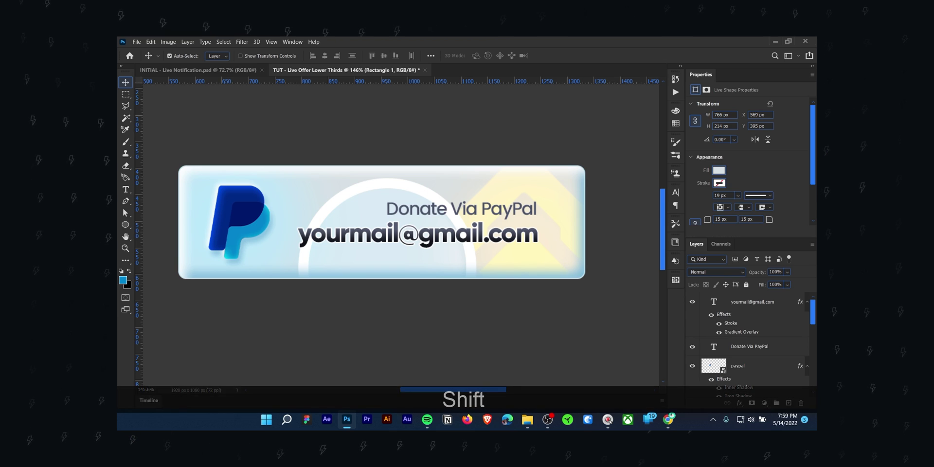
shift+click(748, 365)
key(ctrl+shift+g)
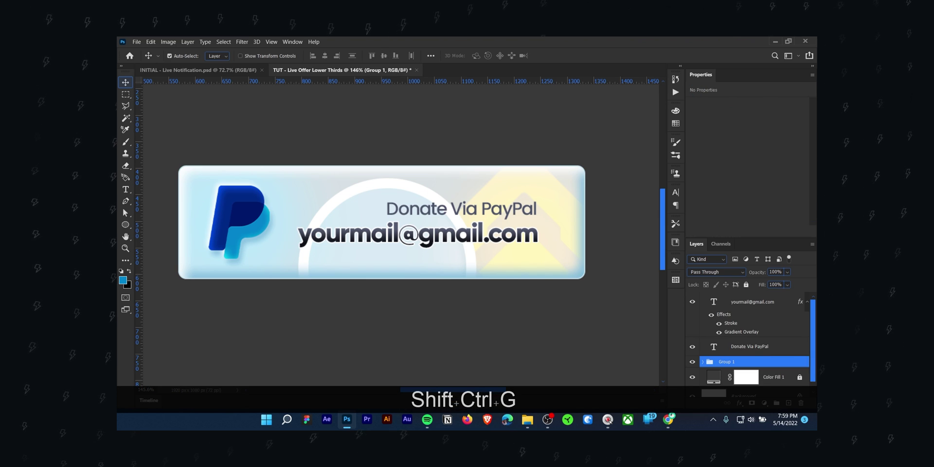
scroll(748, 341, down, 1)
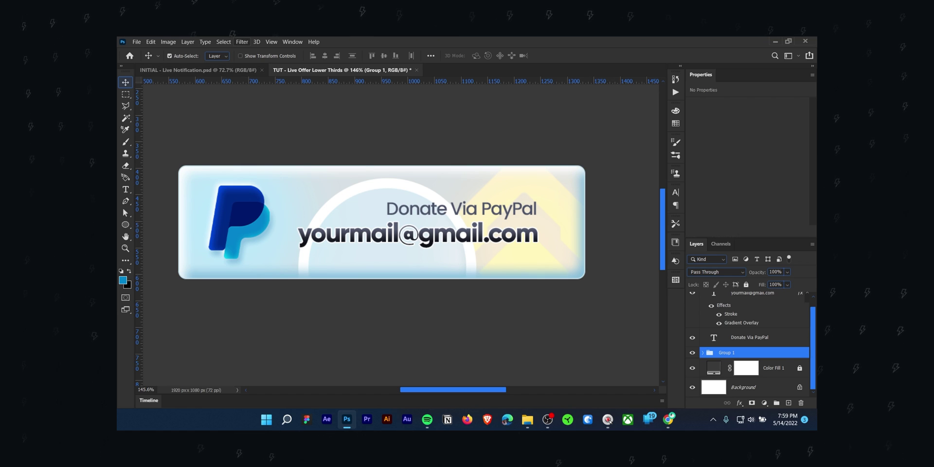
click(241, 42)
Convert Group 1 into a smart object
right_click(778, 352)
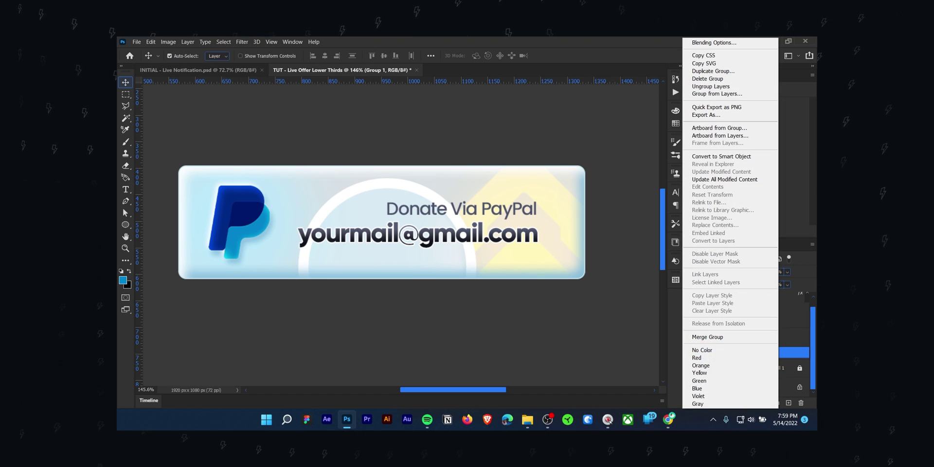
click(721, 156)
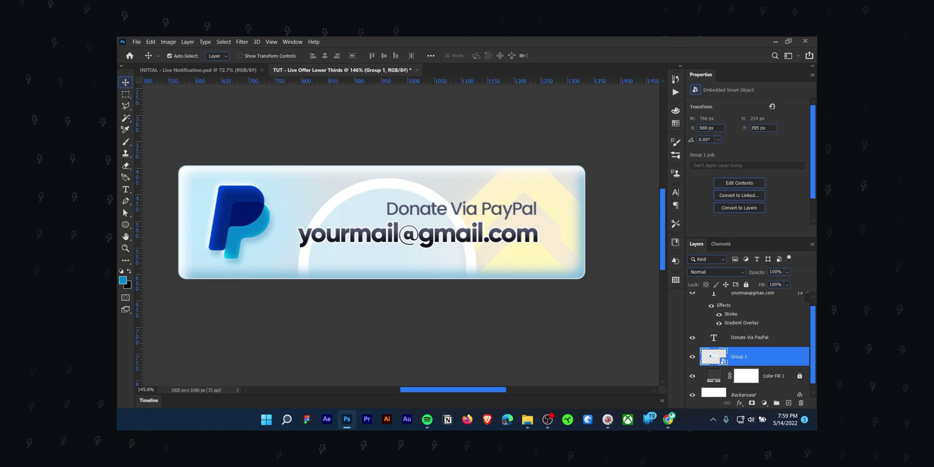
click(242, 42)
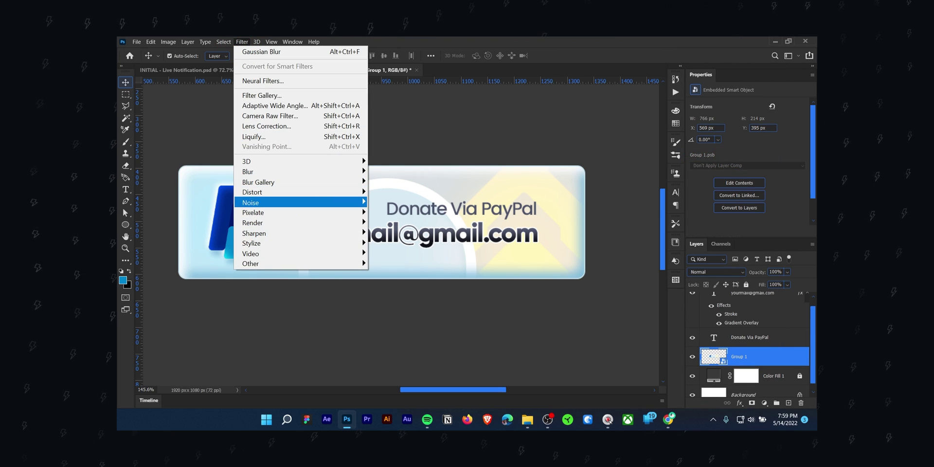
mouse_move(299, 202)
Add Uniform monochromatic noise at 3.44% to Group 1
click(398, 200)
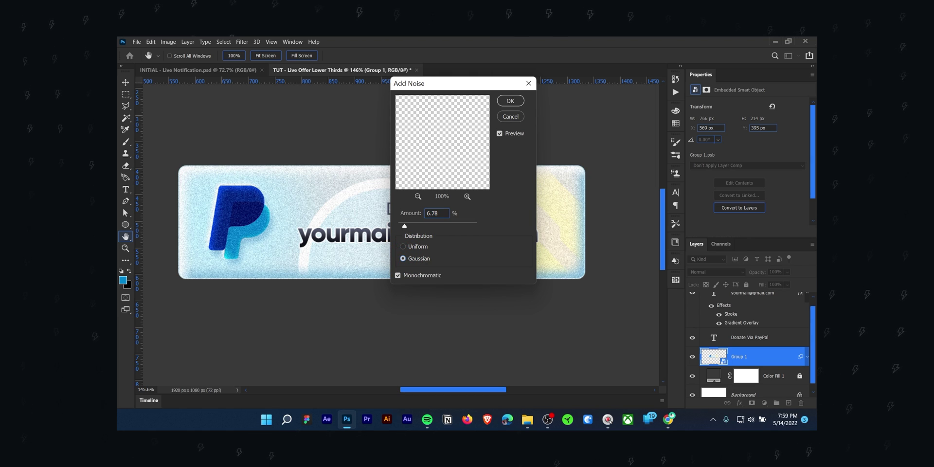
click(403, 246)
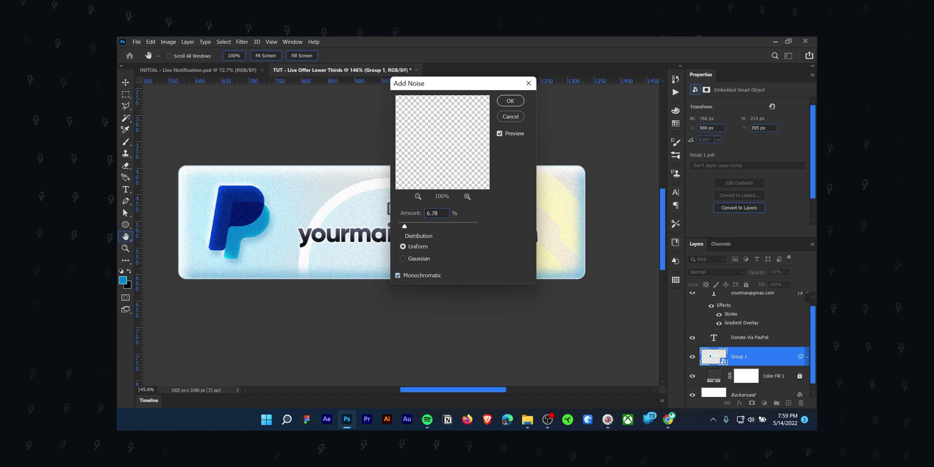
drag(404, 226, 401, 225)
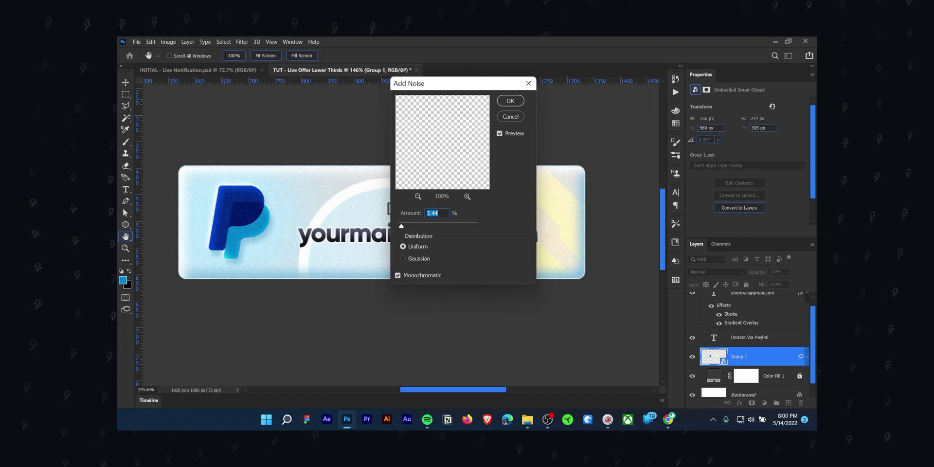
click(506, 100)
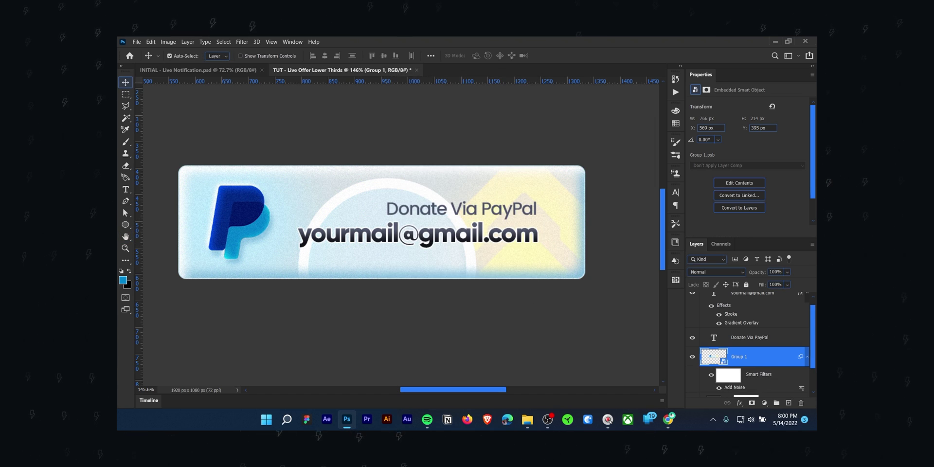
scroll(749, 345, down, 2)
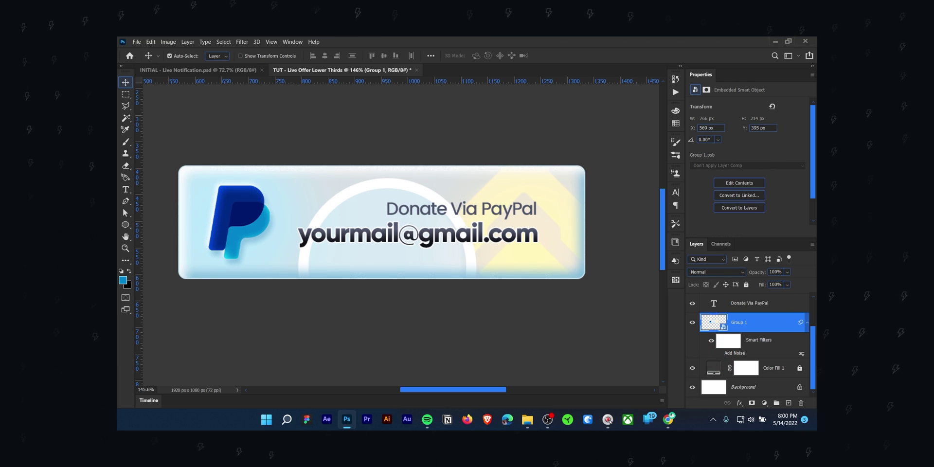
scroll(382, 177, down, 3)
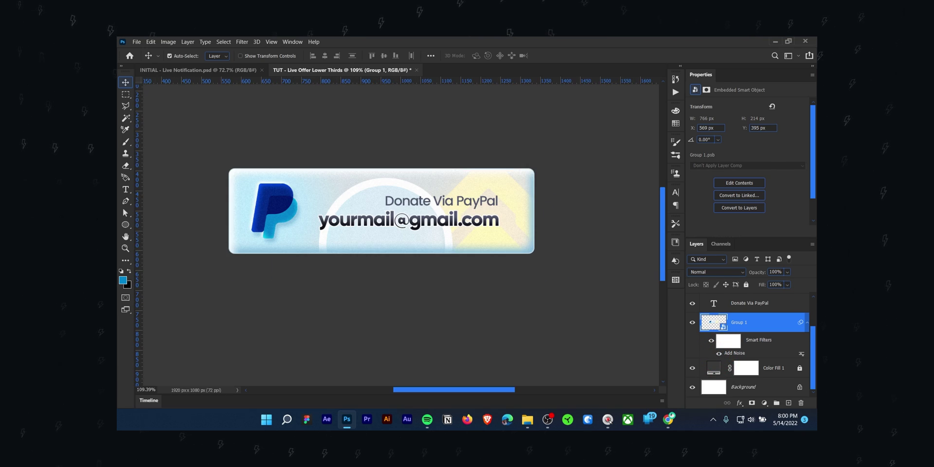
scroll(749, 345, up, 3)
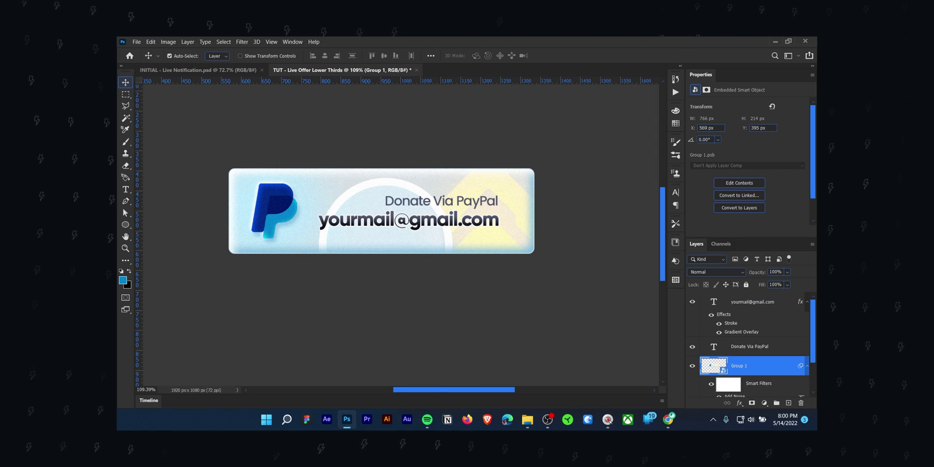
Add a new empty layer above Group 1, clipped to the group
click(788, 403)
alt+click(759, 356)
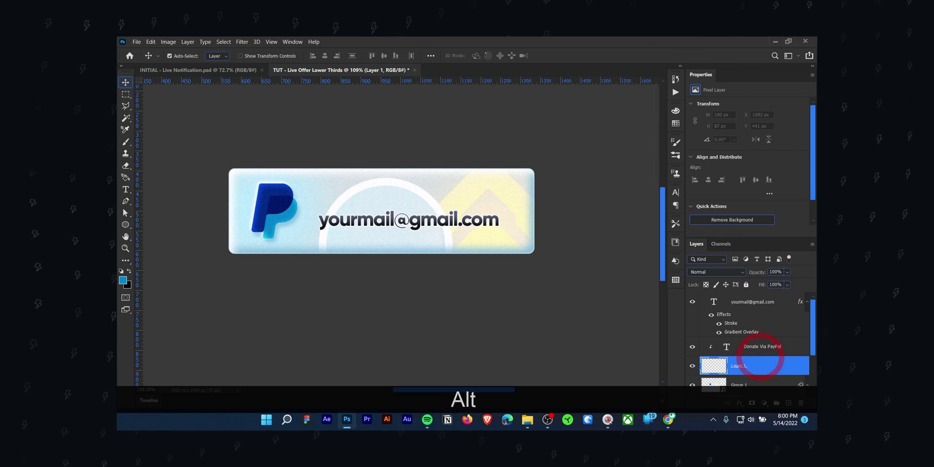
scroll(749, 340, down, 2)
key(ctrl+z)
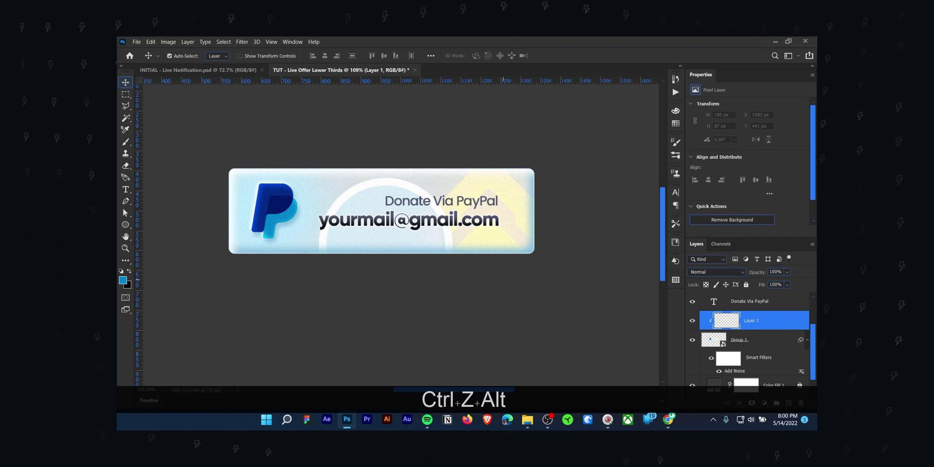
scroll(375, 209, up, 1)
Draw a white looping line over the logo with a 3 px brush
key(b)
right_click(339, 208)
click(287, 208)
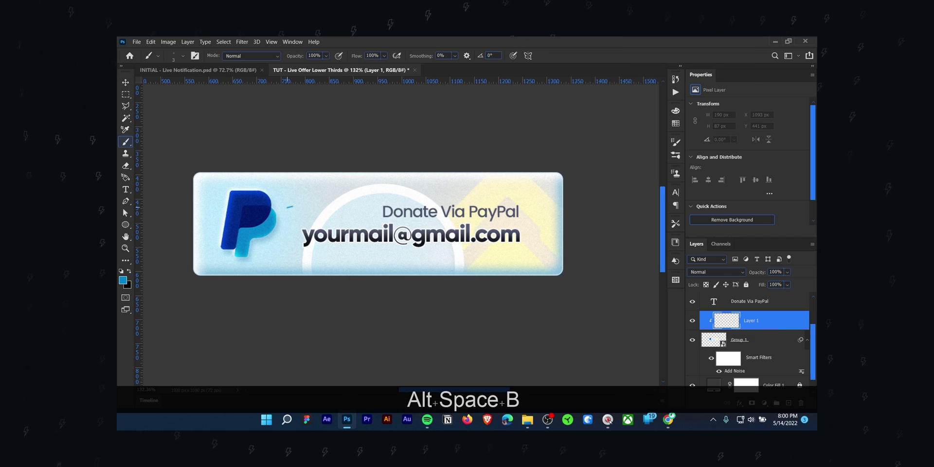
key(ctrl+z)
alt+right_click(307, 212)
mouse_move(307, 212)
mouse_down()
mouse_move(195, 262)
mouse_move(331, 228)
mouse_up()
key(ctrl+z)
key(ctrl+z)
mouse_move(195, 229)
mouse_down()
mouse_move(323, 178)
mouse_move(273, 272)
mouse_up()
Switch the brush to a pale yellow and draw lines across the button's right side
alt+click(487, 253)
click(122, 280)
click(646, 146)
key(Return)
drag(501, 175, 555, 262)
key(v)
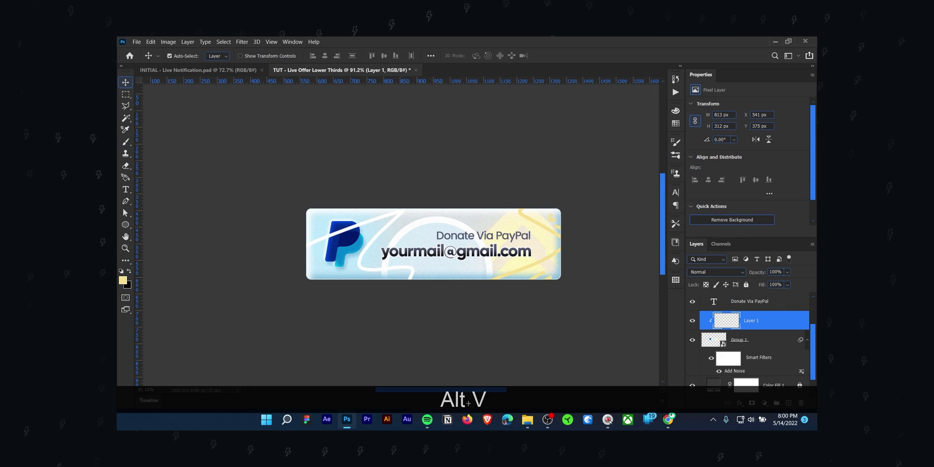
Erase part of the white line where it crosses the P
scroll(389, 233, up, 3)
scroll(361, 241, up, 2)
key(e)
drag(304, 241, 401, 208)
scroll(375, 239, down, 5)
key(ctrl+z)
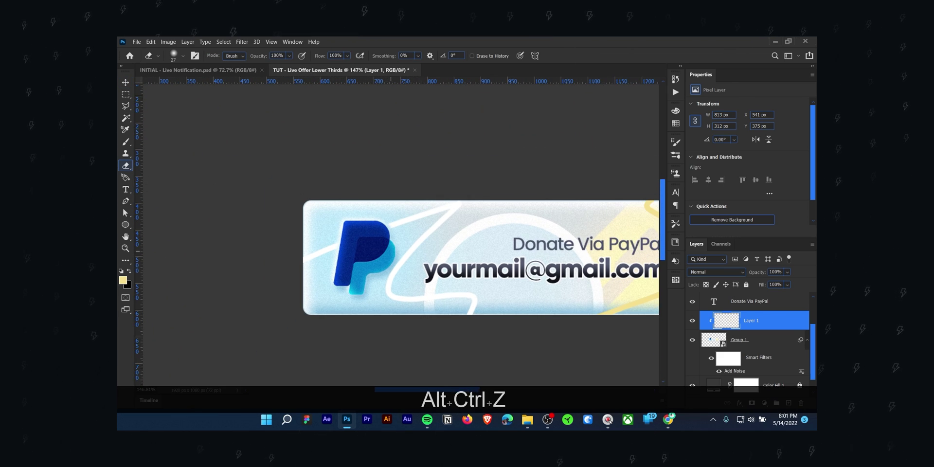
key(v)
scroll(403, 243, down, 1)
scroll(404, 243, down, 2)
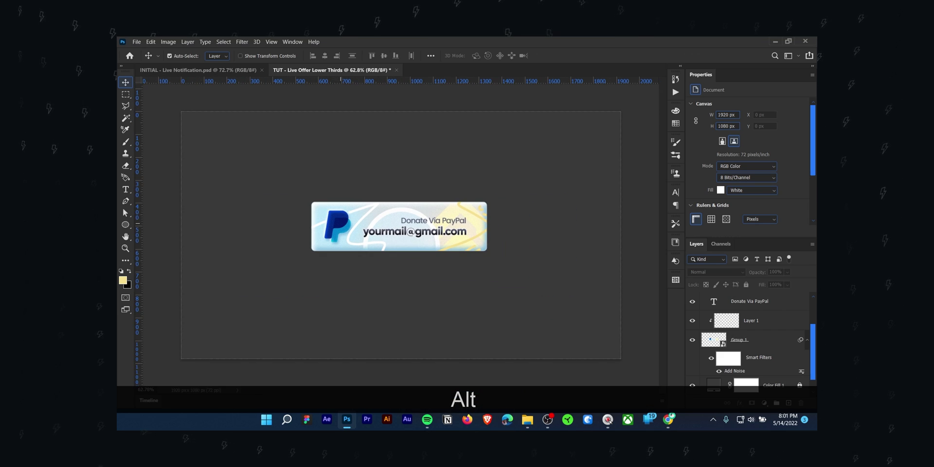
Set Layer 1's blend mode to Overlay and deselect all layers
click(695, 320)
click(715, 271)
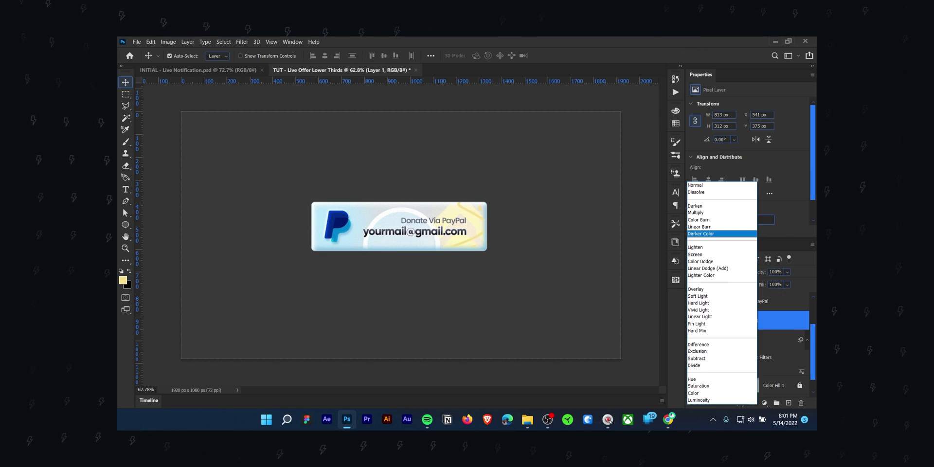
click(721, 288)
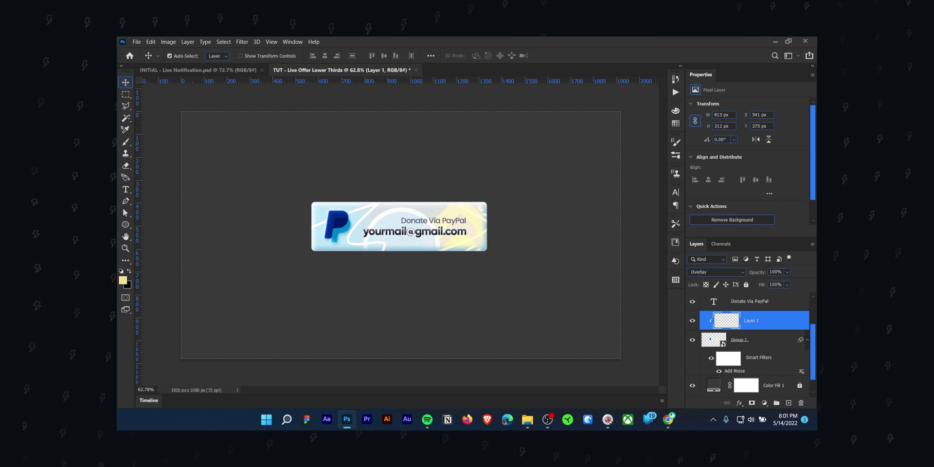
click(216, 214)
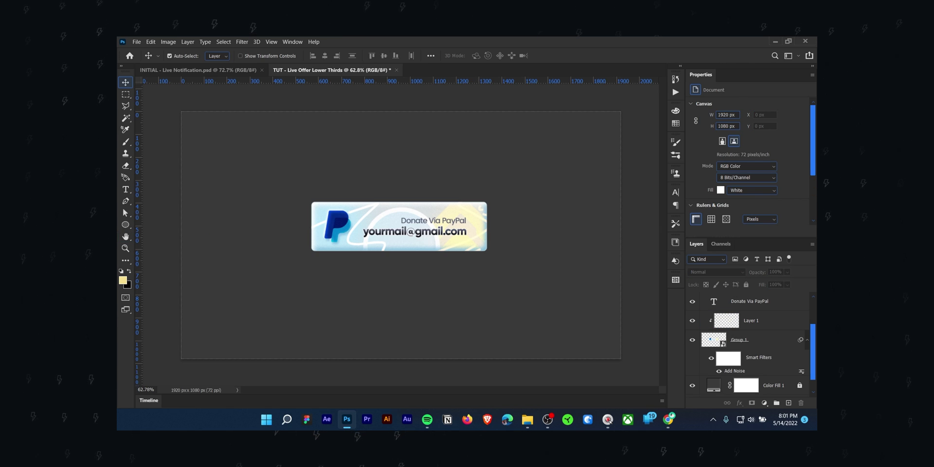
key(c)
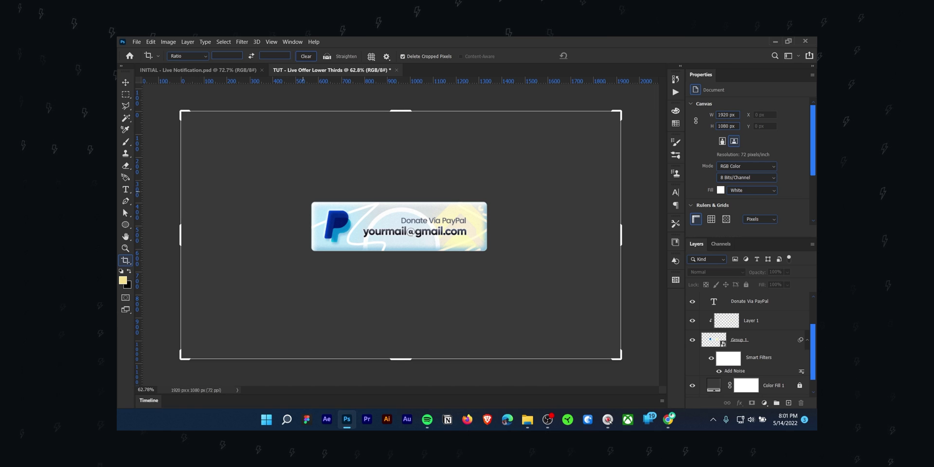
Crop to 910×337 px, hide Color Fill 1 and Background, and open Export As
drag(295, 189, 505, 266)
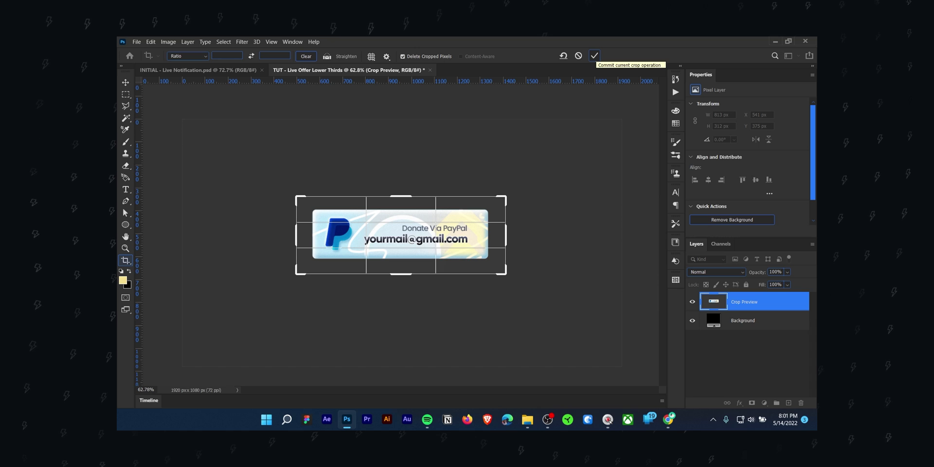
click(594, 55)
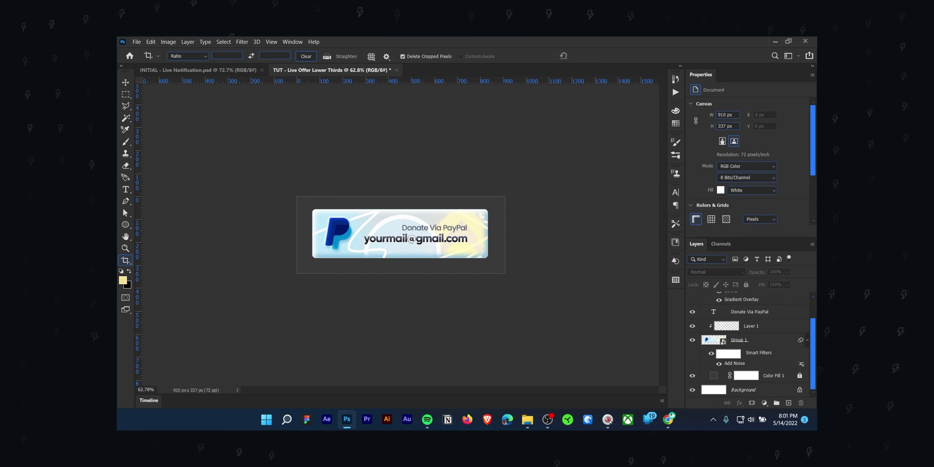
click(692, 374)
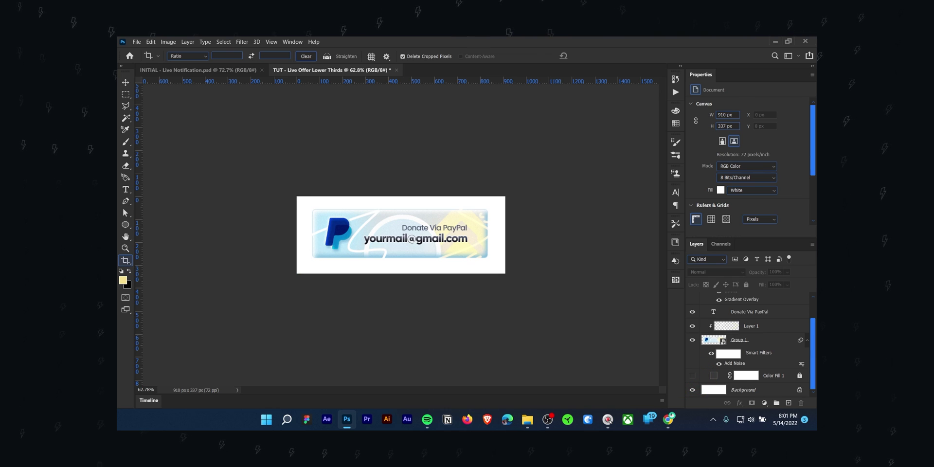
click(692, 389)
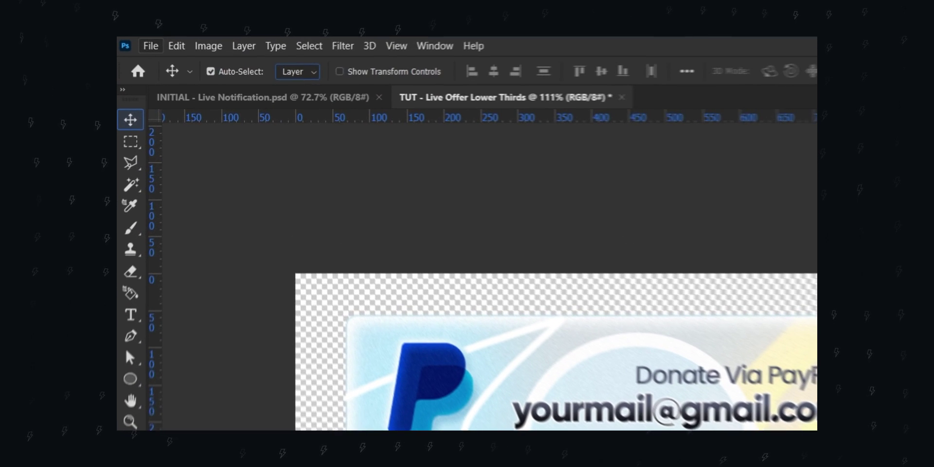
click(137, 42)
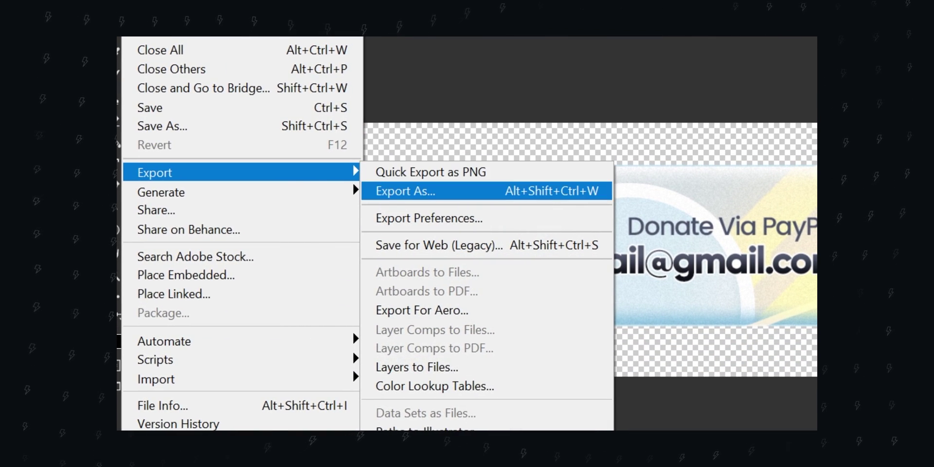
click(403, 192)
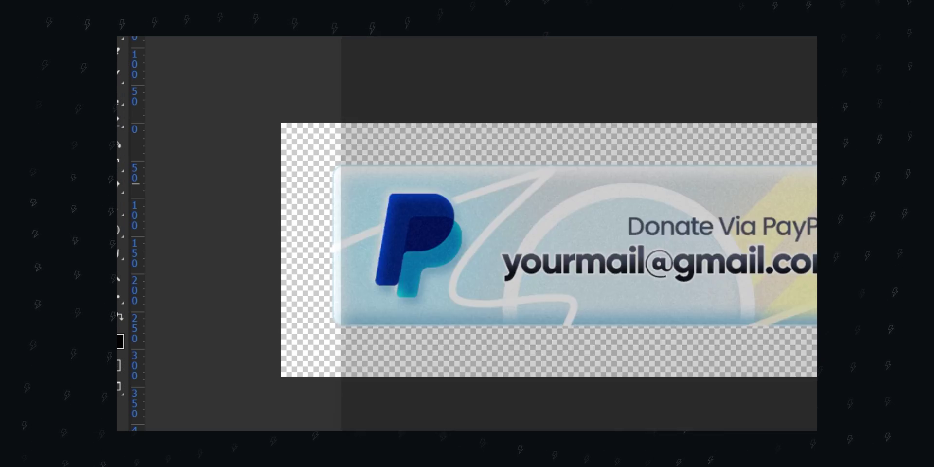